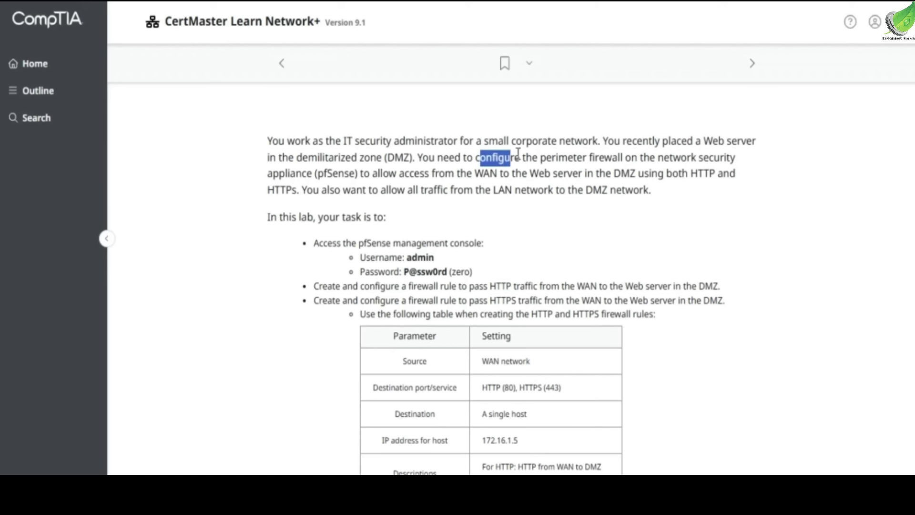
Review the lab requirements for HTTP and HTTPS rules from WAN to the DMZ web server
left_click(563, 164)
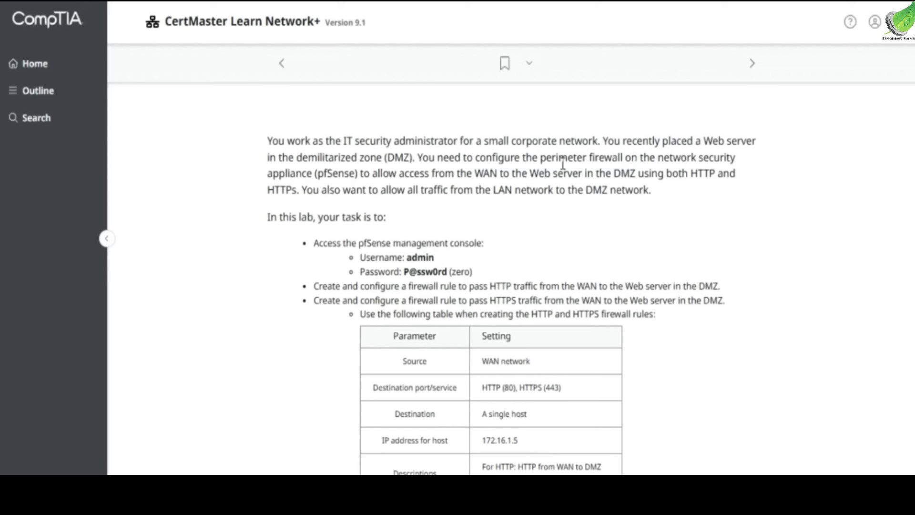
left_click_drag(361, 174, 715, 174)
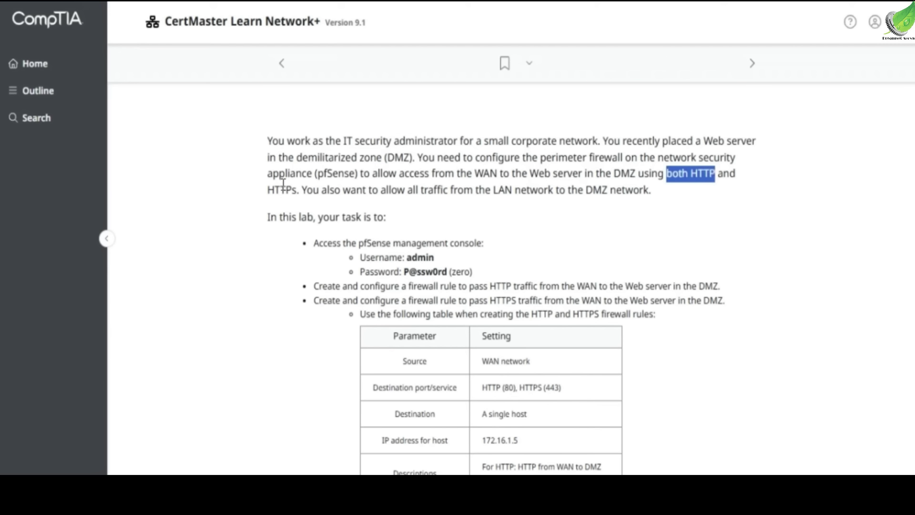
left_click_drag(379, 191, 650, 192)
left_click(513, 191)
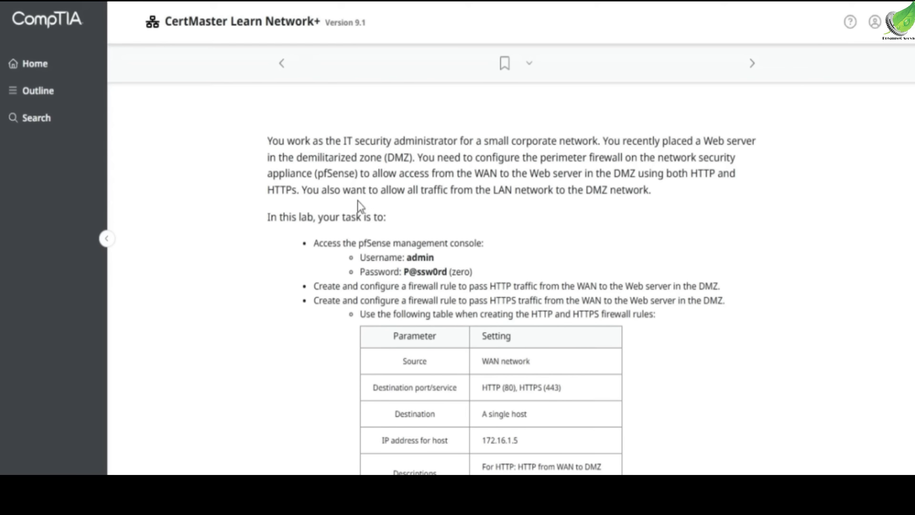
scroll(359, 206, "down", 2)
left_click_drag(332, 168, 471, 167)
left_click_drag(397, 182, 471, 196)
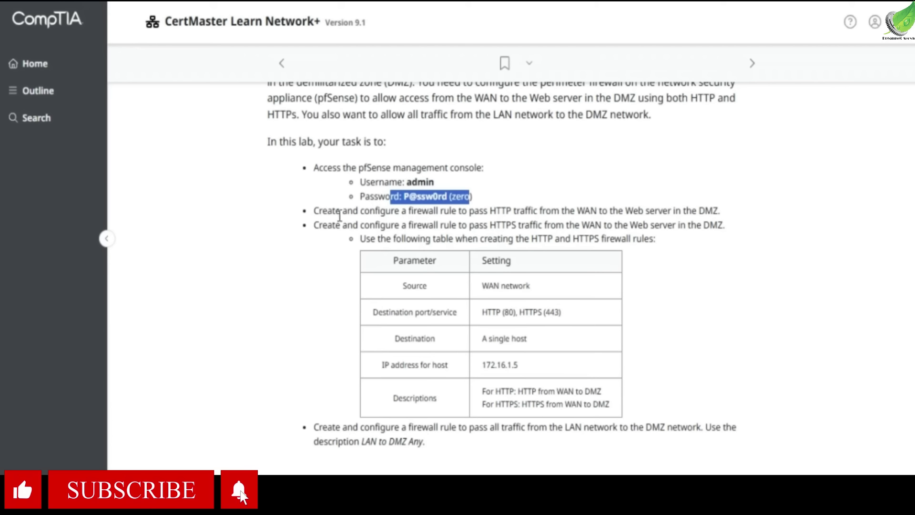
left_click_drag(391, 211, 716, 217)
key("shift+Home")
left_click(311, 228)
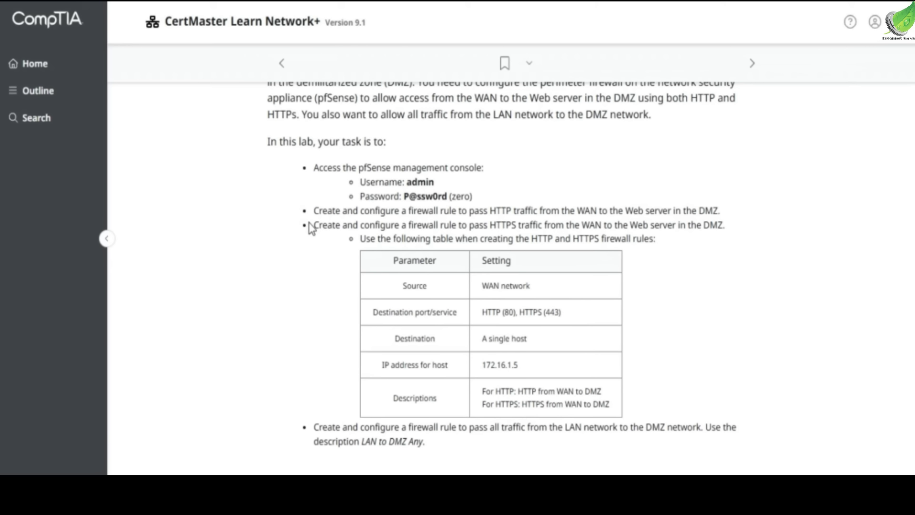
left_click_drag(474, 228, 540, 228)
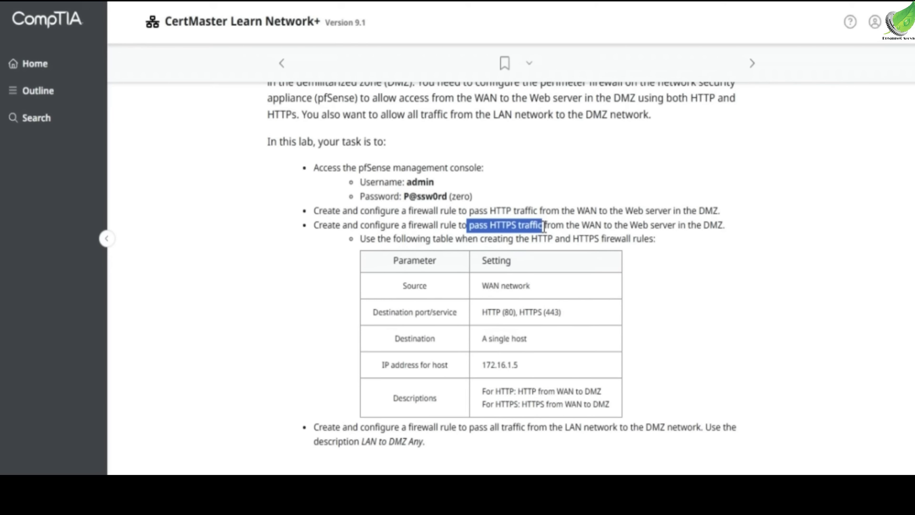
left_click_drag(663, 225, 723, 230)
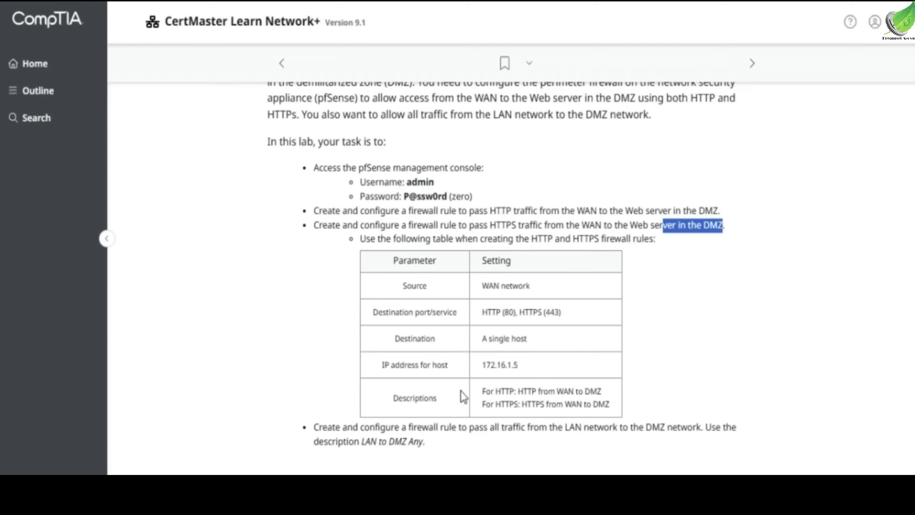
Review the LAN-to-DMZ allow-all and description requirements, then start the lab
scroll(461, 396, "down", 2)
left_click_drag(317, 355, 410, 355)
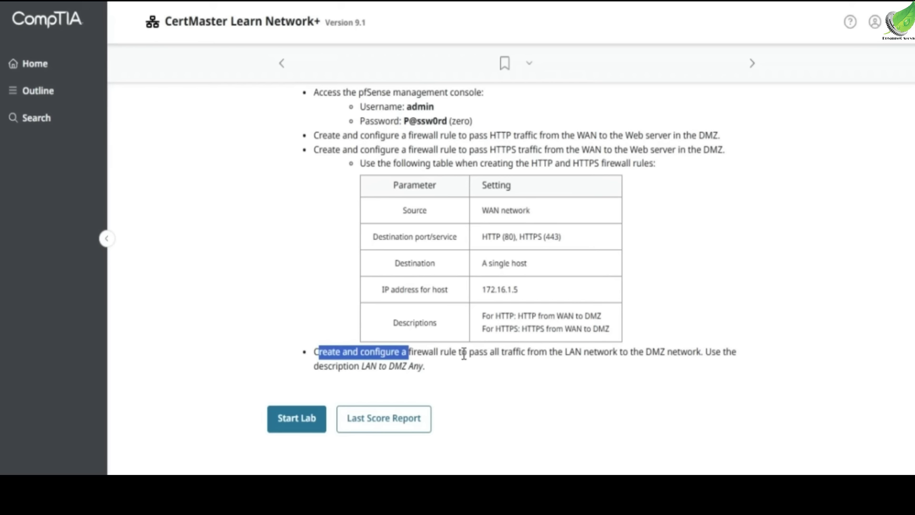
left_click_drag(469, 356, 684, 349)
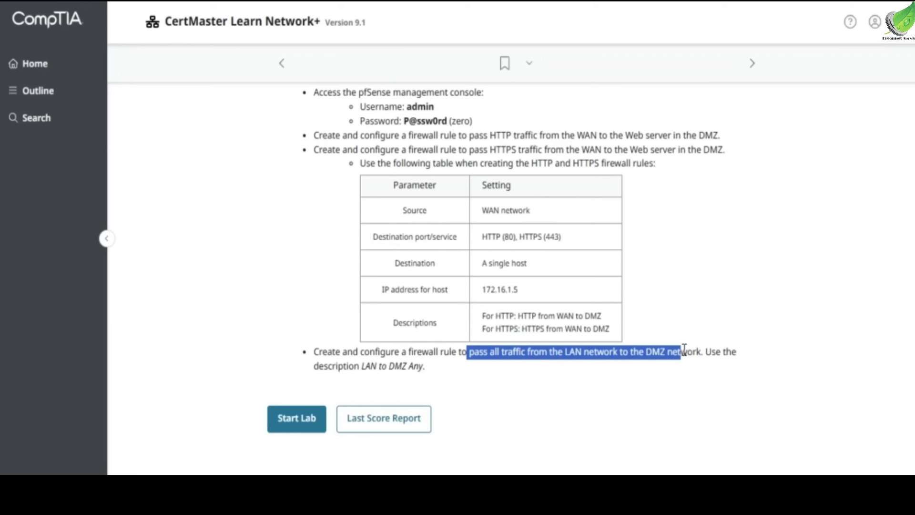
double_click(336, 370)
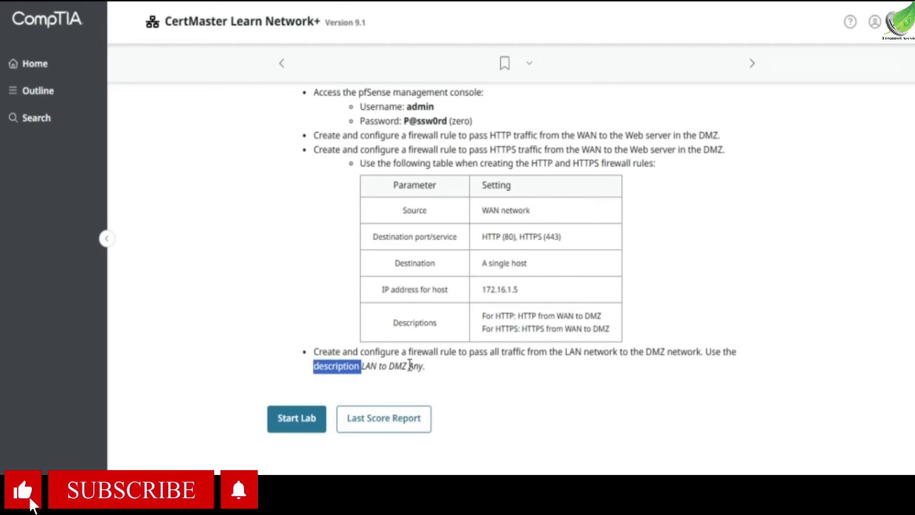
left_click(441, 371)
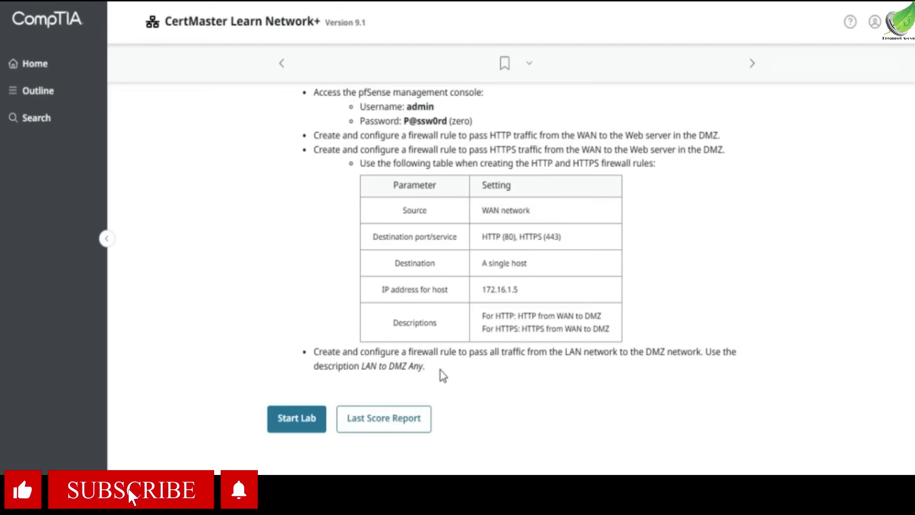
scroll(443, 373, "up", 6)
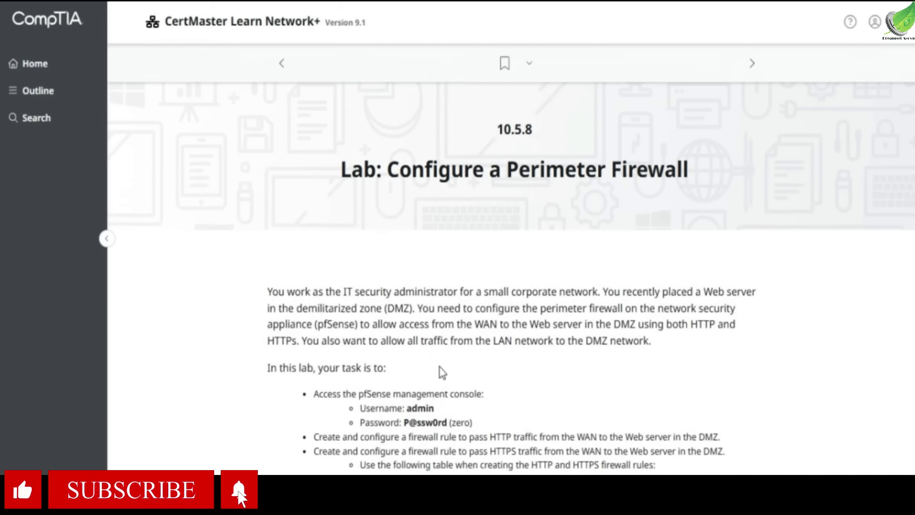
scroll(333, 316, "down", 8)
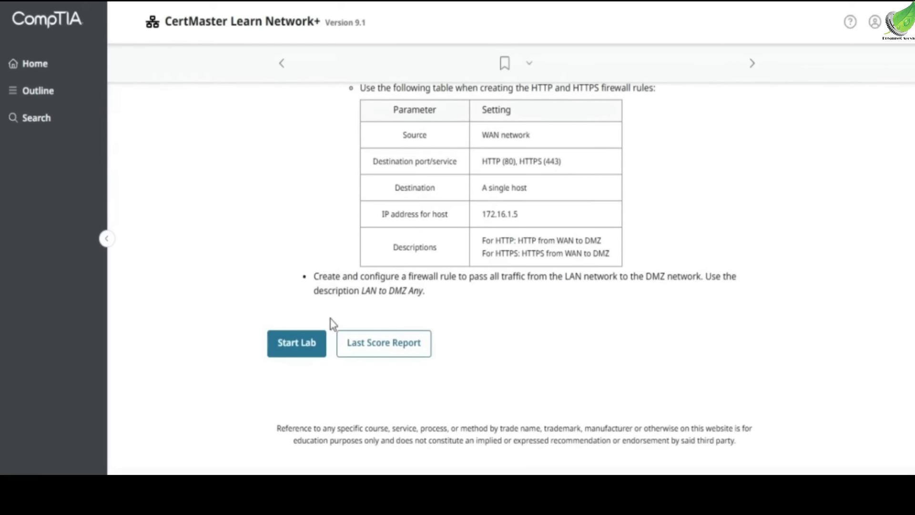
left_click(279, 345)
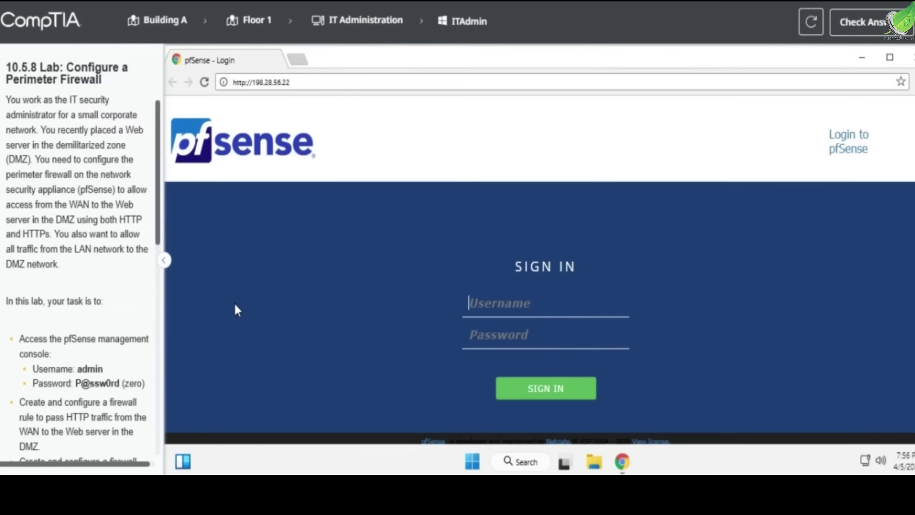
Sign in to the pfSense console as admin with the lab password
type("admin")
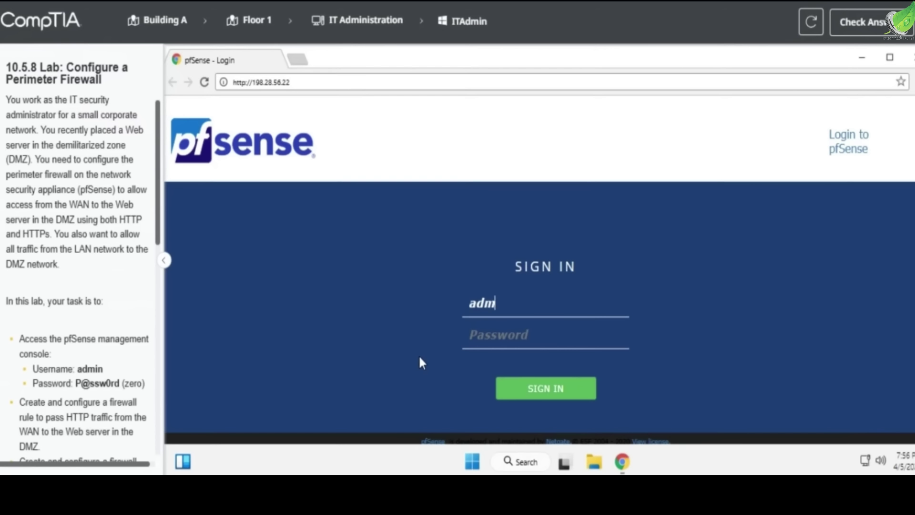
left_click(492, 337)
type("P")
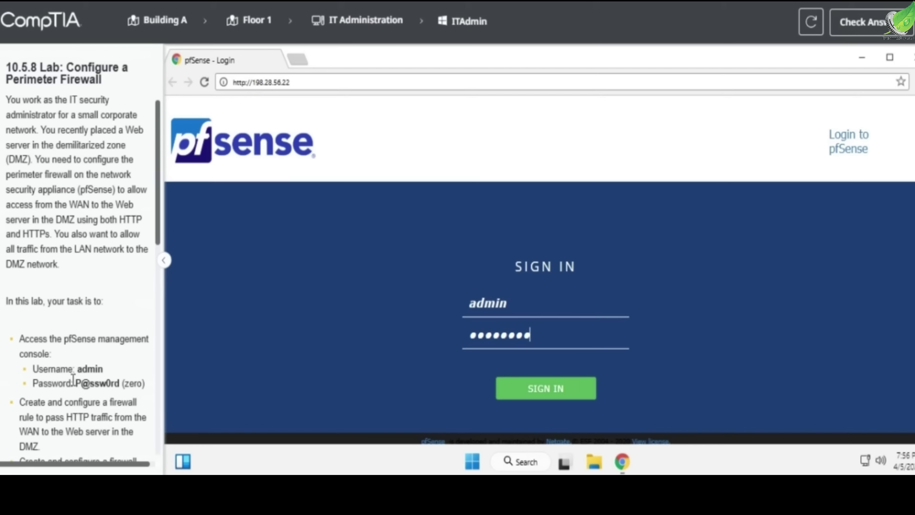
type("@ssw0rd")
left_click_drag(73, 379, 143, 384)
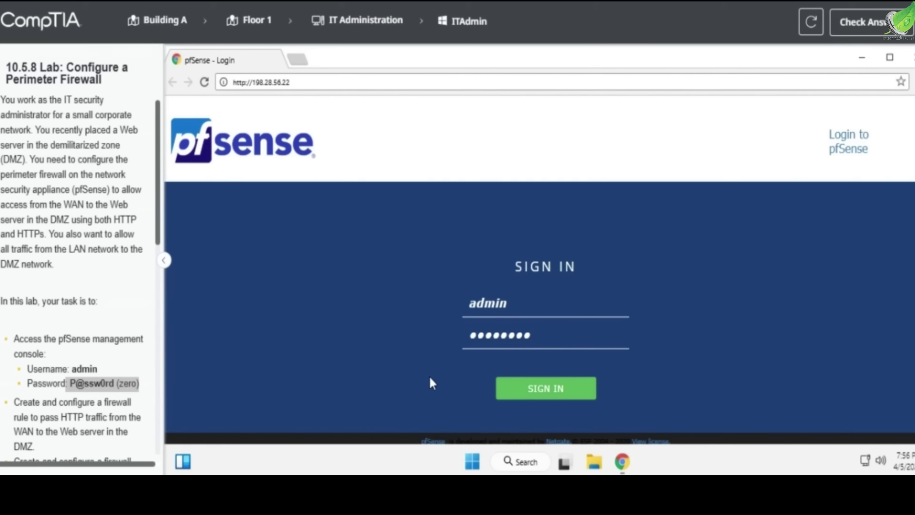
left_click(532, 393)
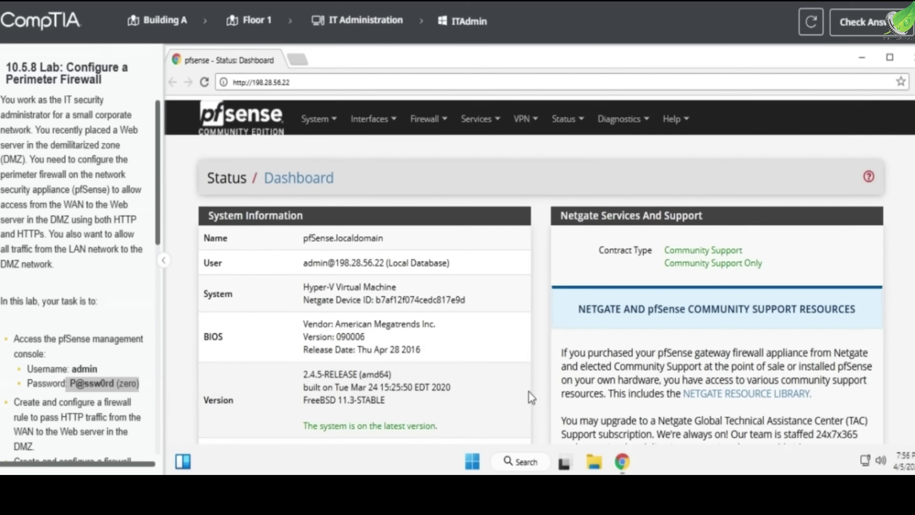
Go to Firewall > Rules > DMZ and begin adding a new rule
left_click(384, 123)
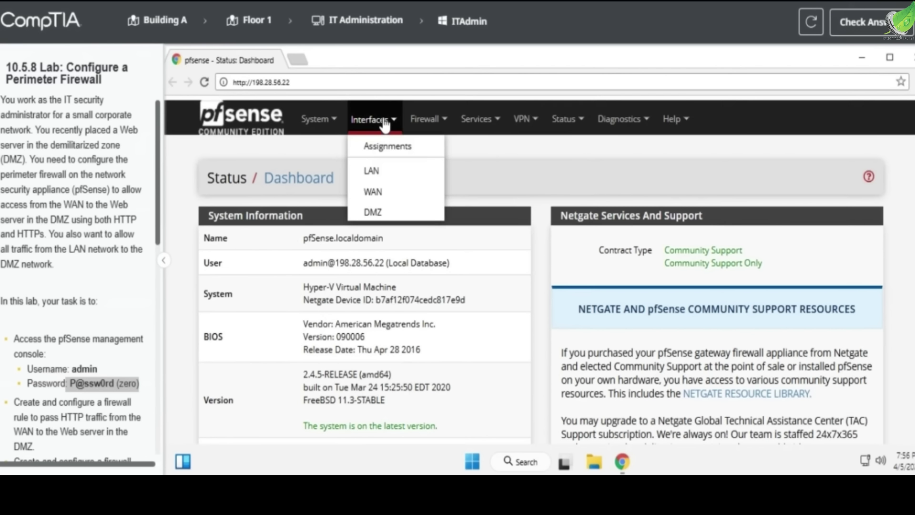
scroll(70, 384, "down", 2)
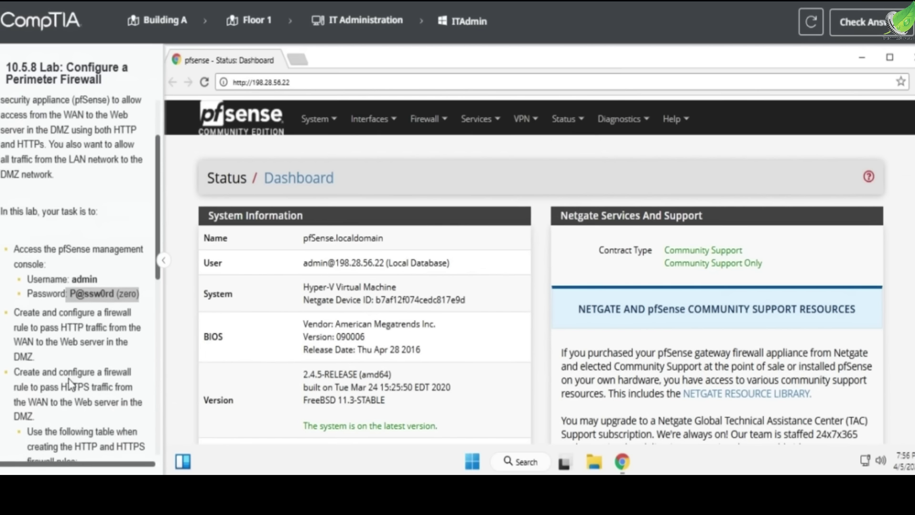
left_click_drag(16, 313, 142, 317)
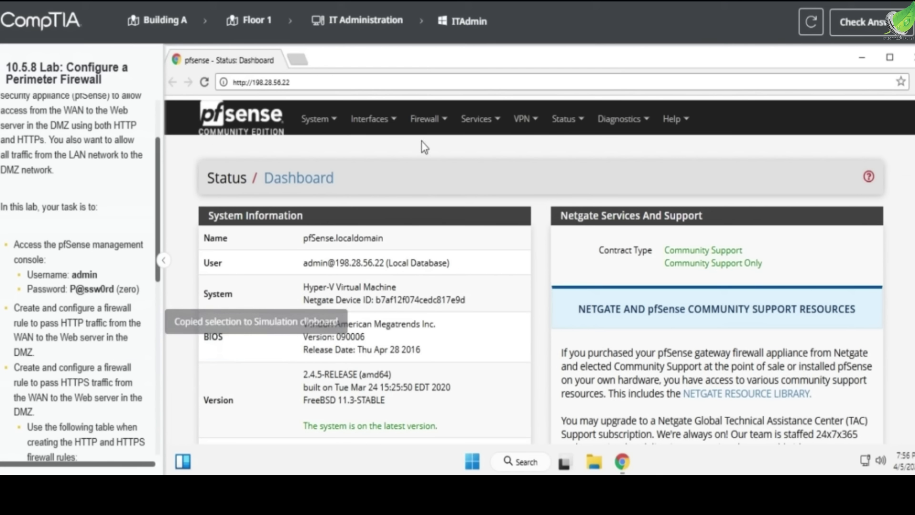
mouse_move(424, 125)
left_click(436, 206)
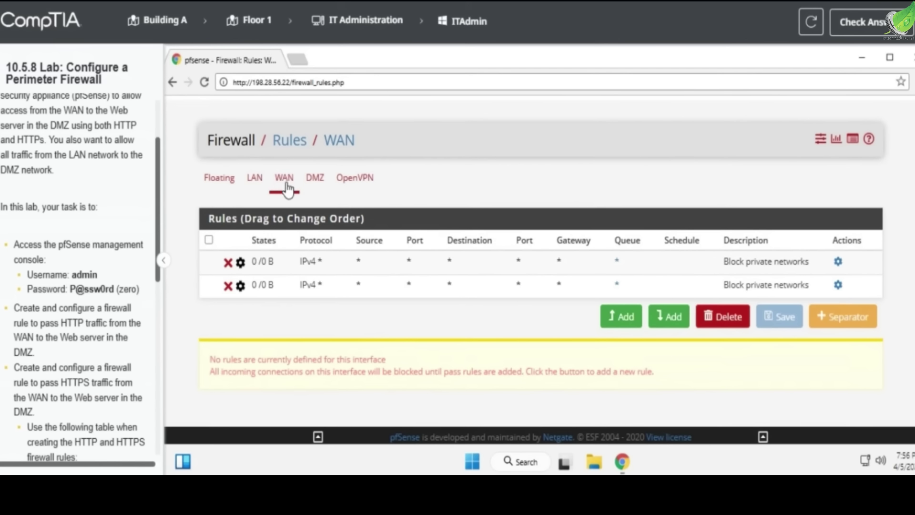
left_click(315, 180)
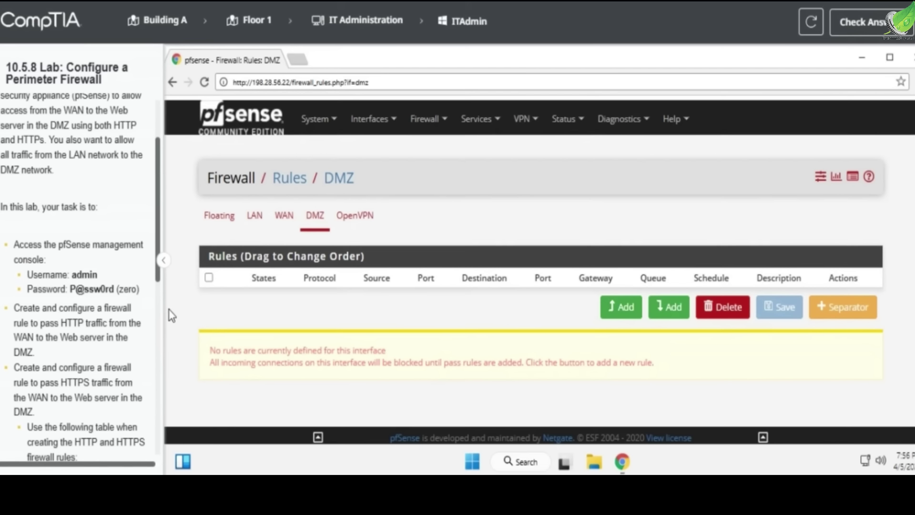
scroll(123, 327, "down", 4)
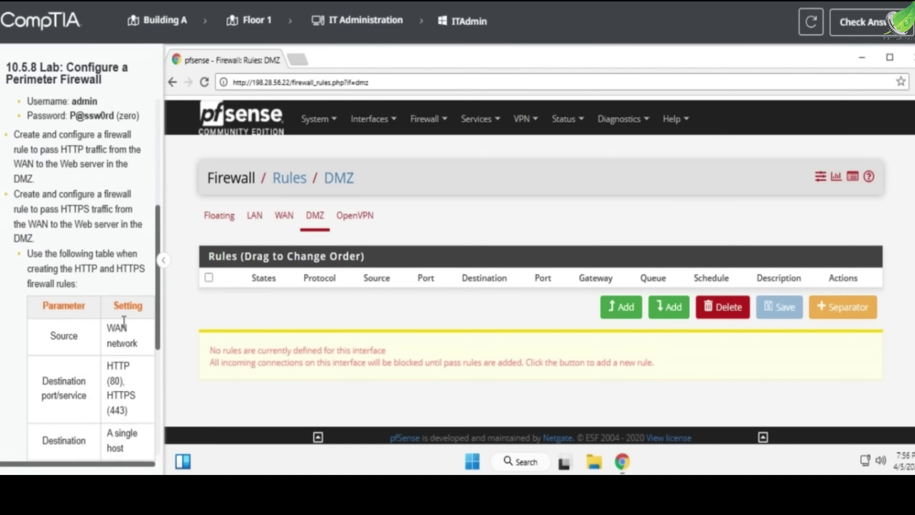
scroll(119, 340, "down", 2)
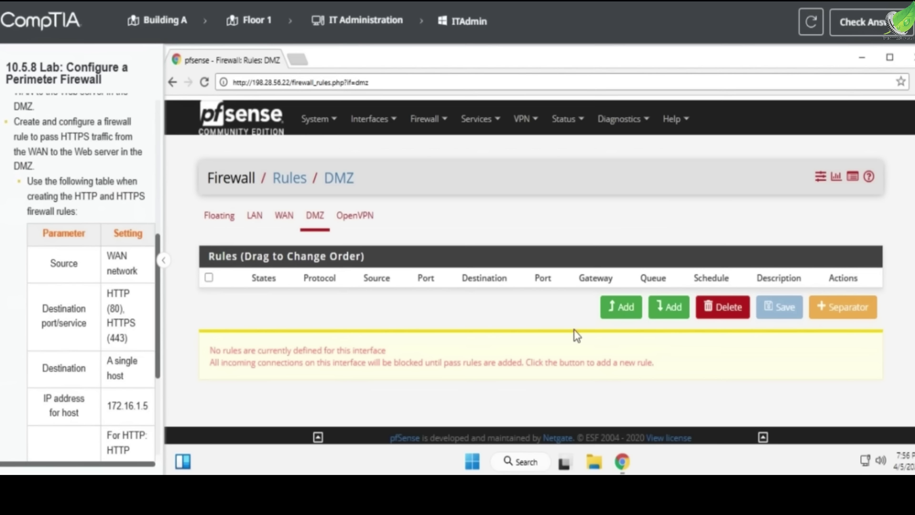
left_click(620, 306)
Set the new rule's source to WAN net
scroll(367, 324, "down", 2)
scroll(367, 319, "down", 3)
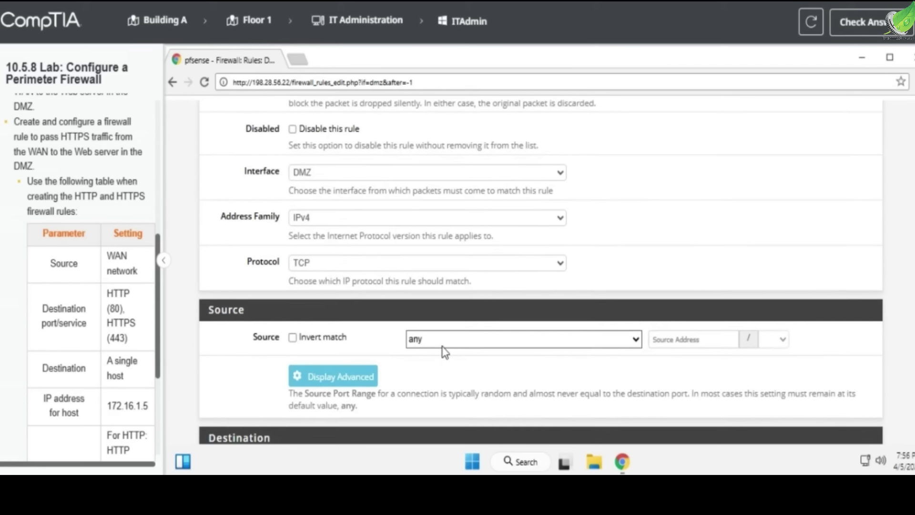
left_click(443, 345)
left_click(460, 270)
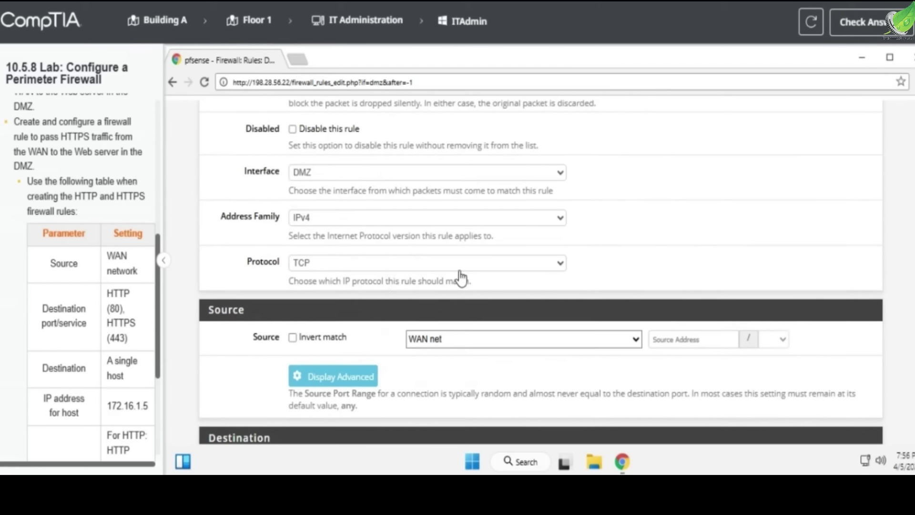
triple_click(107, 255)
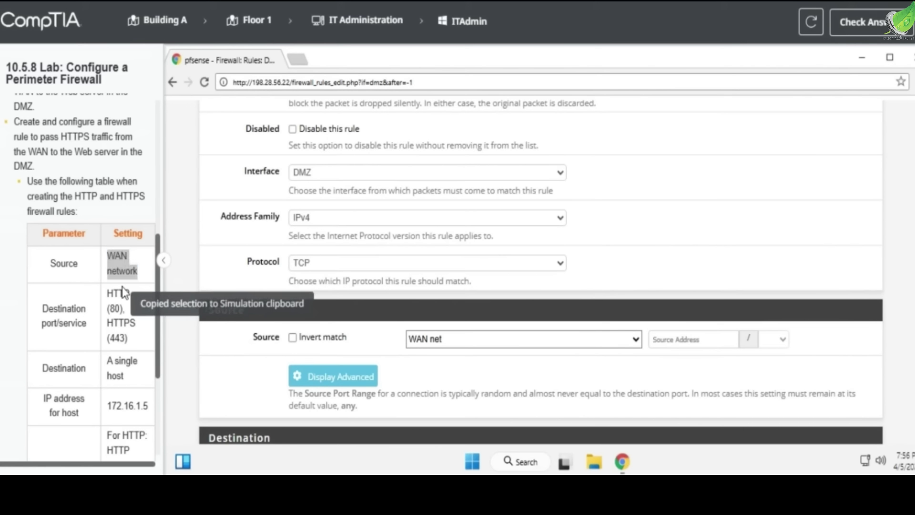
Set the destination to single host 172.16.1.15
scroll(122, 287, "down", 1)
scroll(341, 328, "down", 1)
scroll(341, 327, "down", 3)
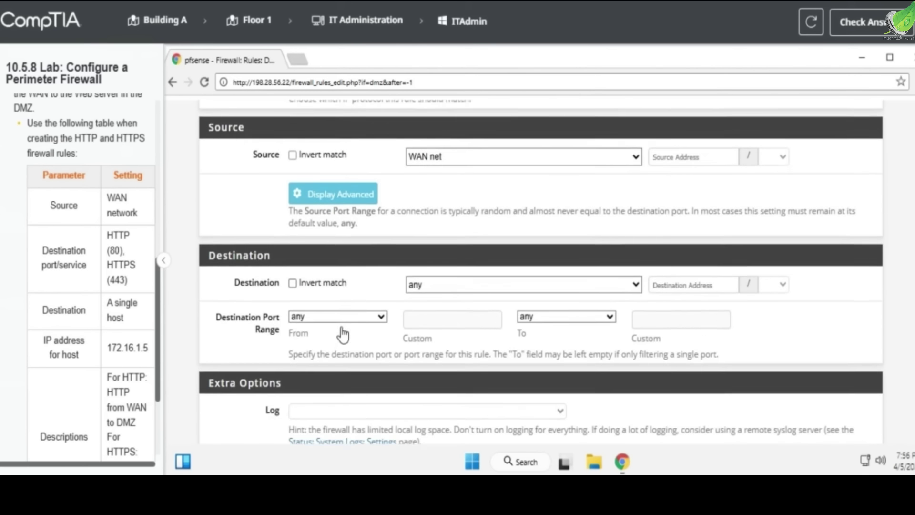
left_click(442, 285)
left_click(458, 84)
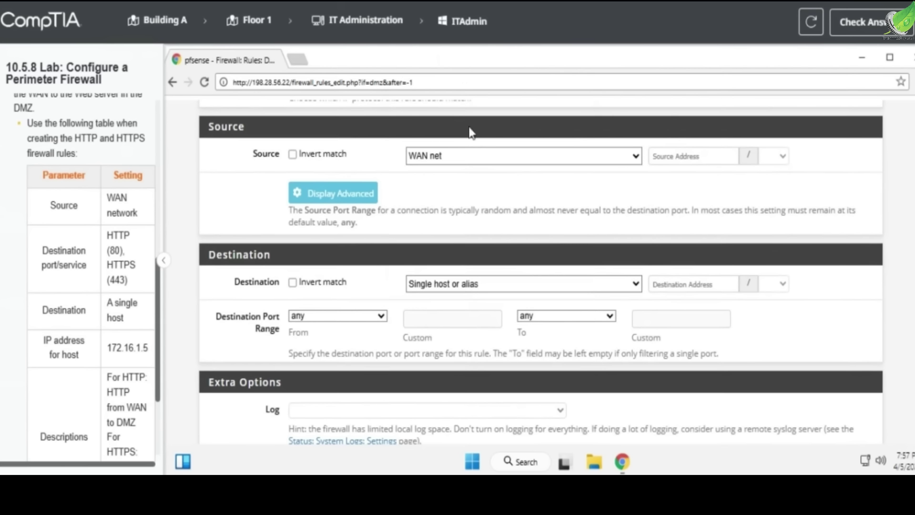
key("Tab")
left_click_drag(105, 352, 152, 349)
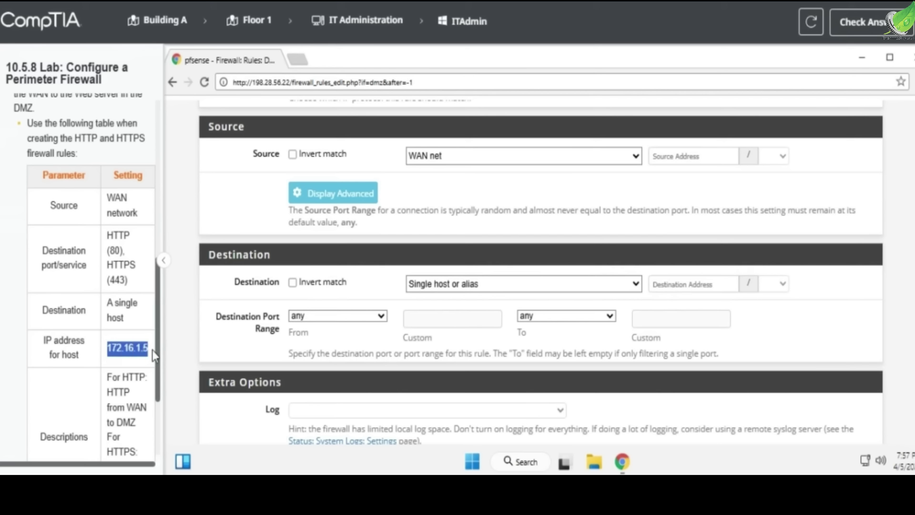
left_click(665, 279)
type("172.16.1.15")
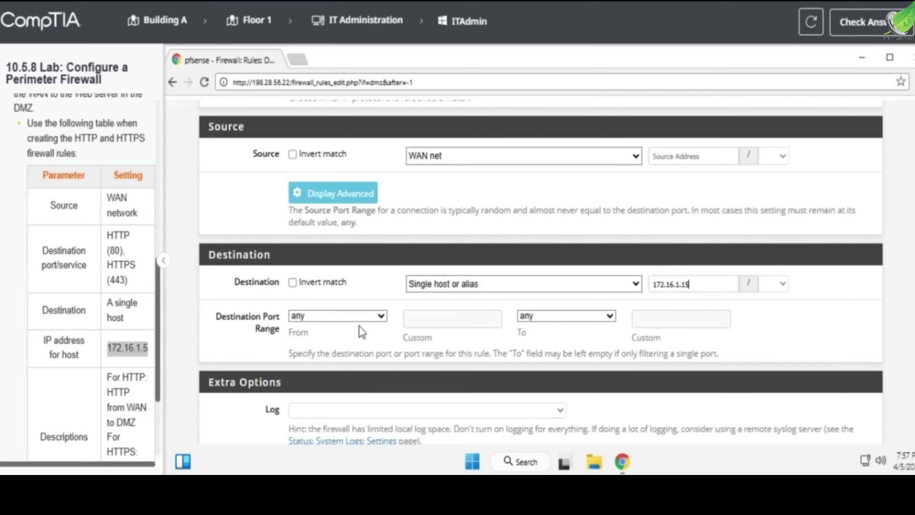
Set the destination port to HTTP (80)
left_click(347, 317)
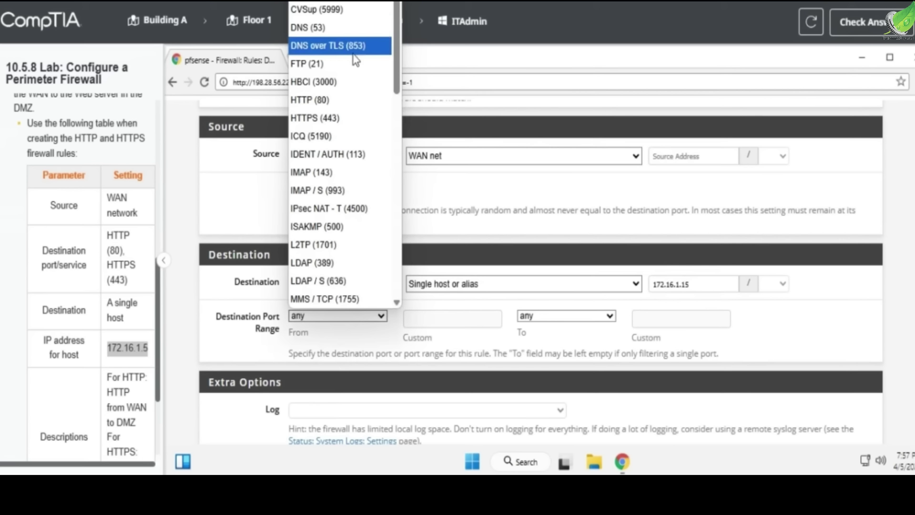
scroll(353, 93, "down", 1)
scroll(353, 93, "up", 1)
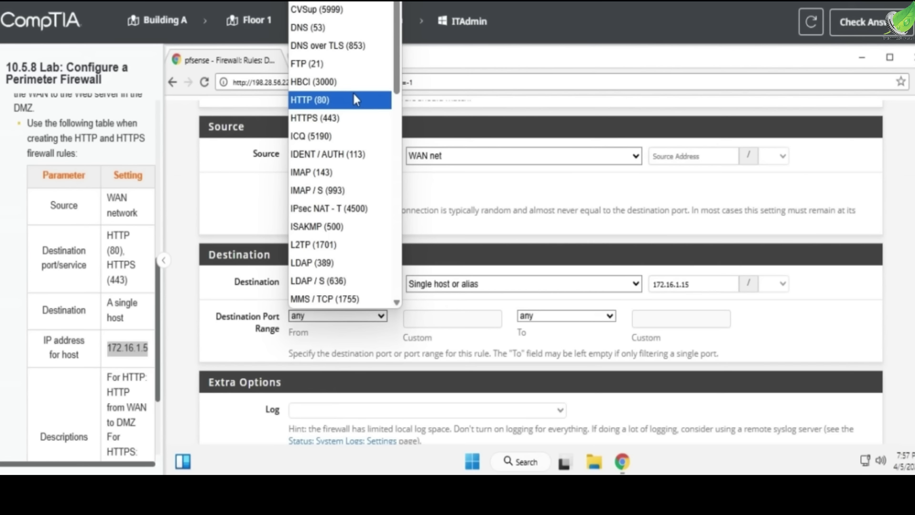
scroll(504, 237, "up", 1)
left_click(311, 370)
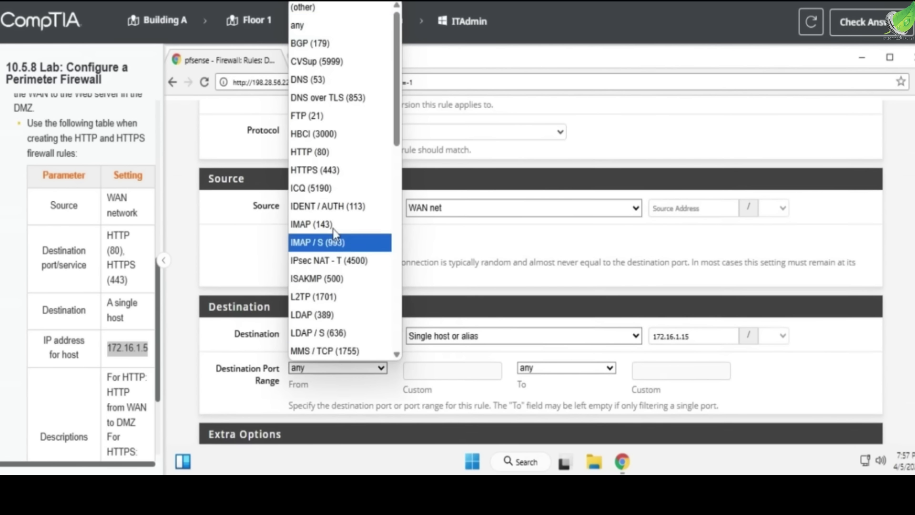
left_click(336, 156)
scroll(480, 321, "down", 5)
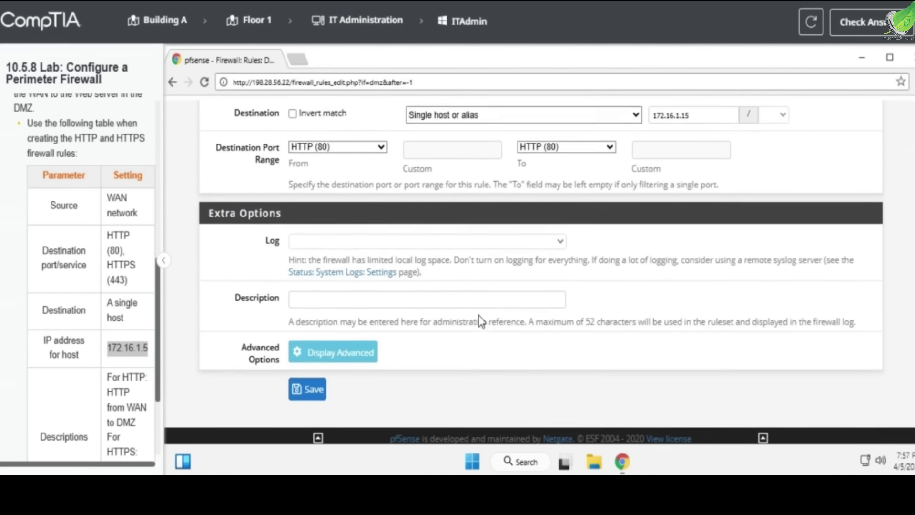
Describe the rule 'HTTP from WAN to DMZ' and save it
left_click(354, 299)
scroll(102, 375, "down", 1)
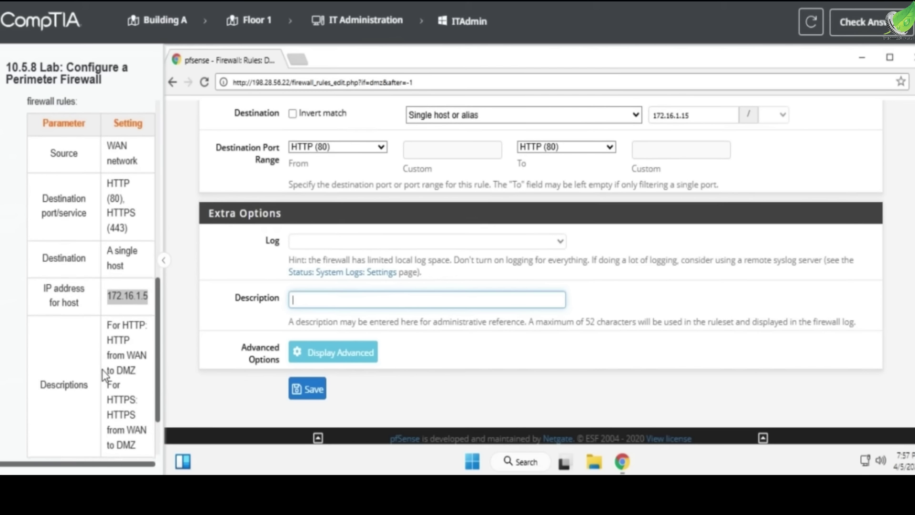
left_click(104, 339)
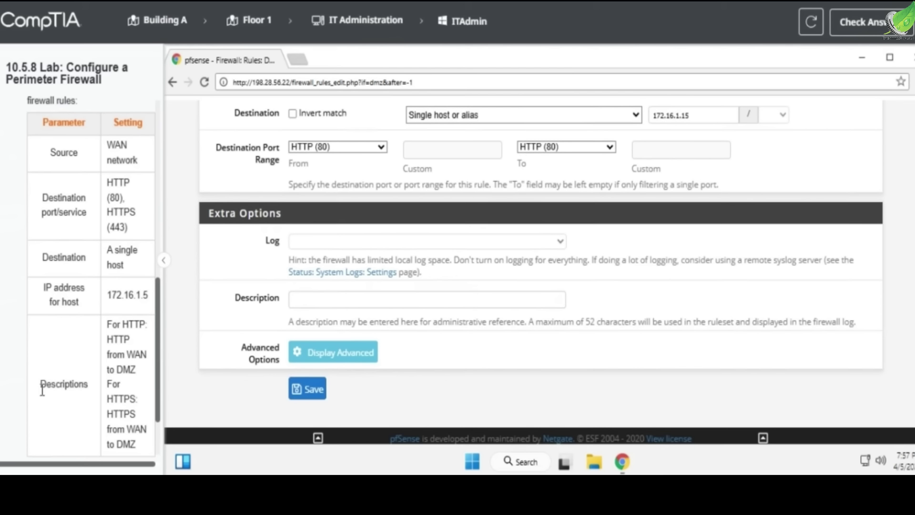
double_click(47, 385)
left_click(117, 326)
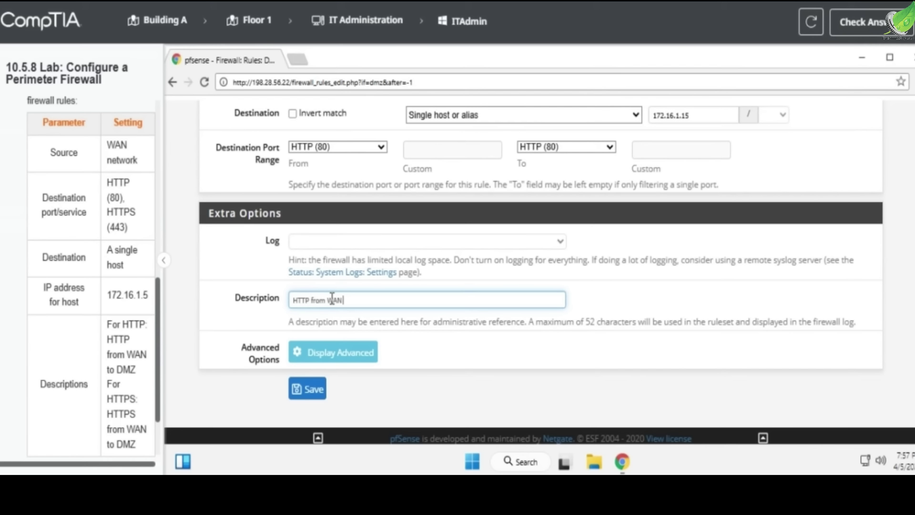
left_click(307, 388)
Add a second rule from WAN net to single host 172.16.1.5
left_click(609, 395)
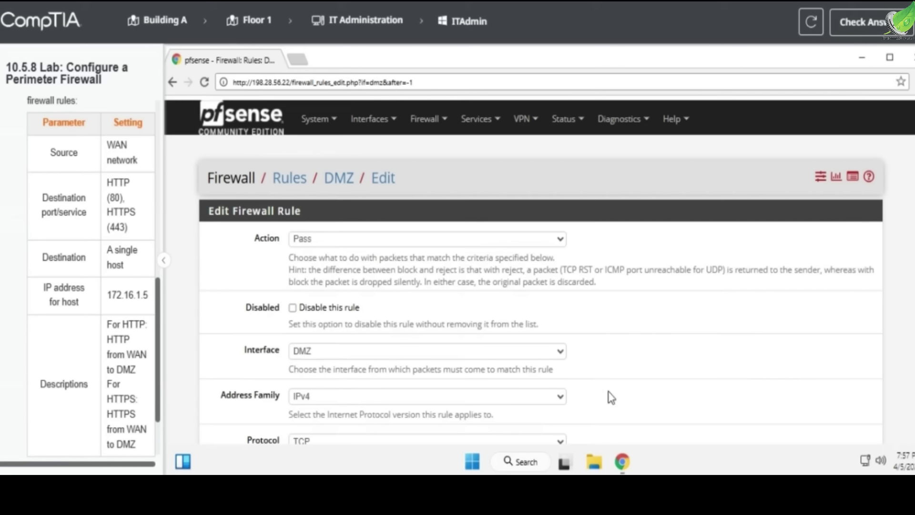
scroll(324, 273, "down", 5)
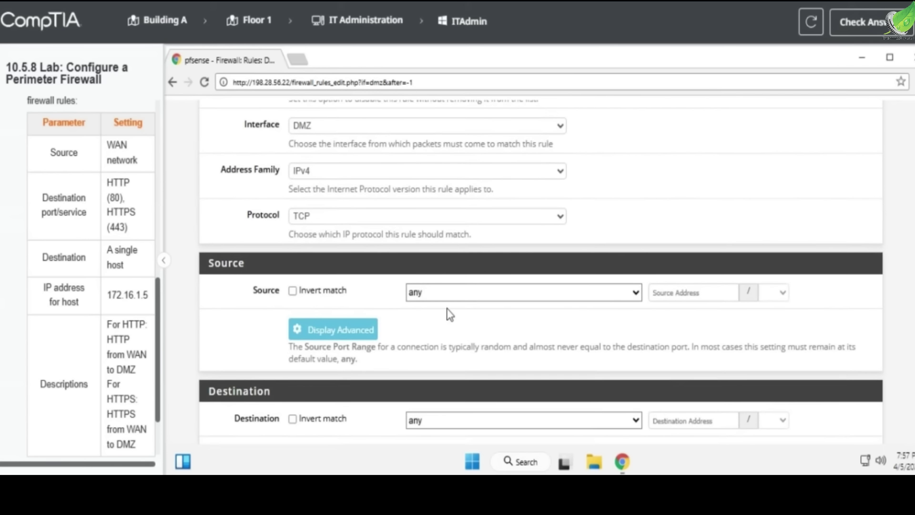
left_click(458, 293)
left_click(485, 214)
scroll(486, 221, "down", 2)
scroll(485, 213, "down", 2)
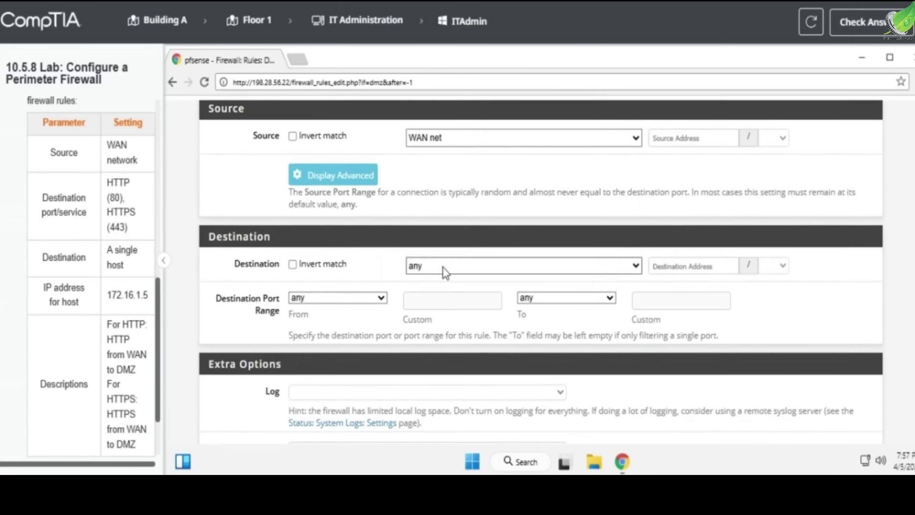
left_click(441, 266)
left_click(486, 67)
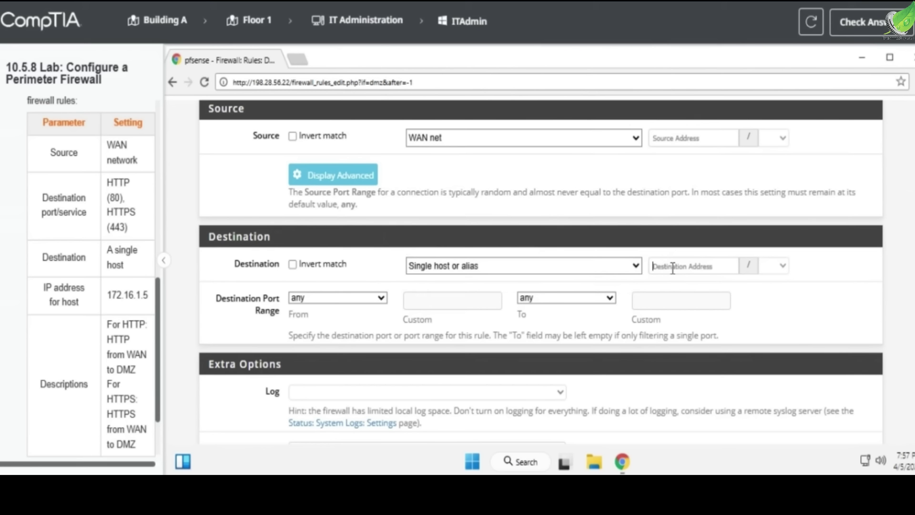
type("172.16.1.5")
Set the destination port to HTTPS (443)
left_click(367, 296)
scroll(367, 219, "down", 5)
scroll(367, 223, "down", 6)
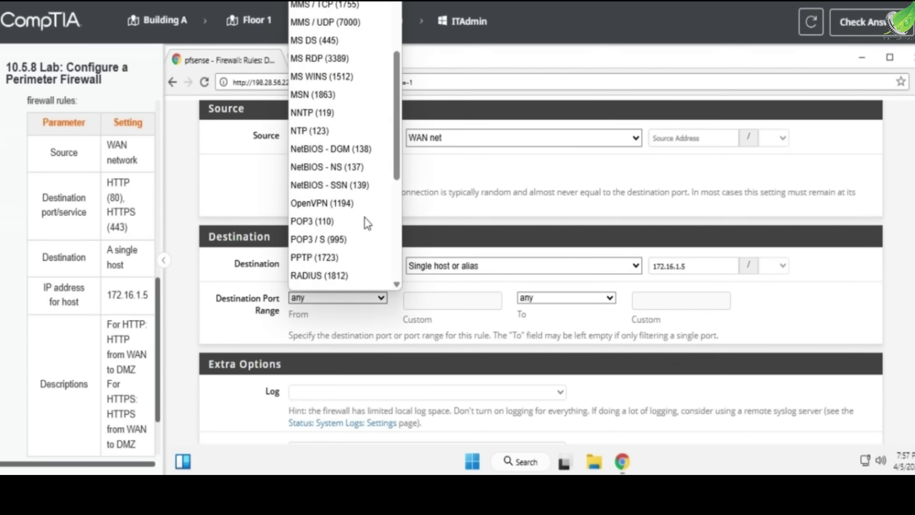
scroll(367, 223, "down", 2)
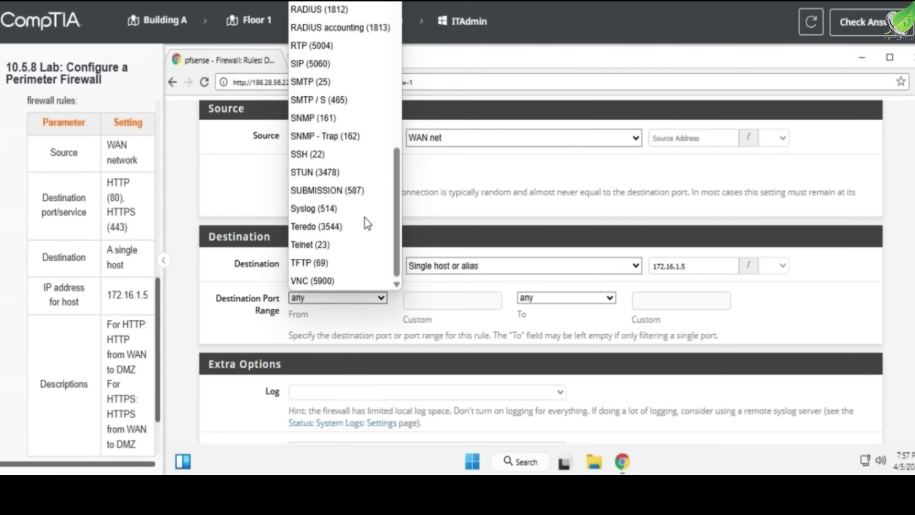
scroll(367, 223, "up", 10)
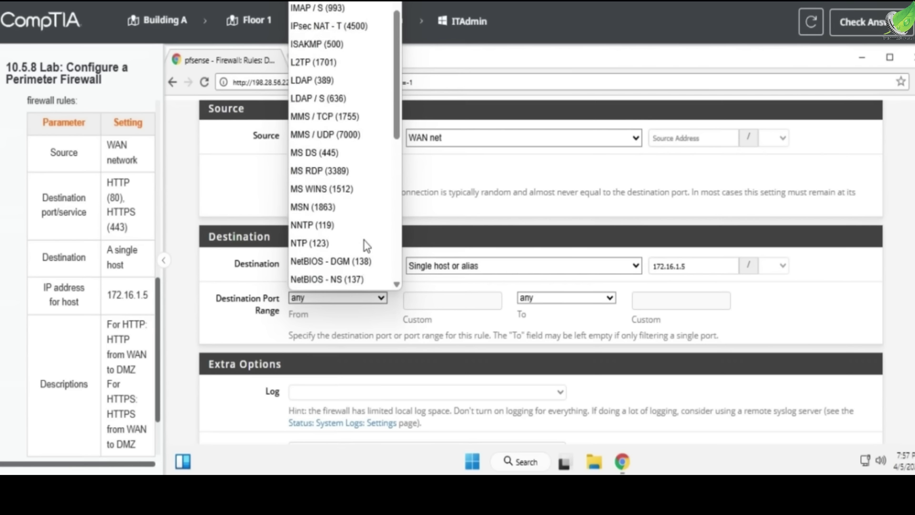
scroll(367, 245, "up", 4)
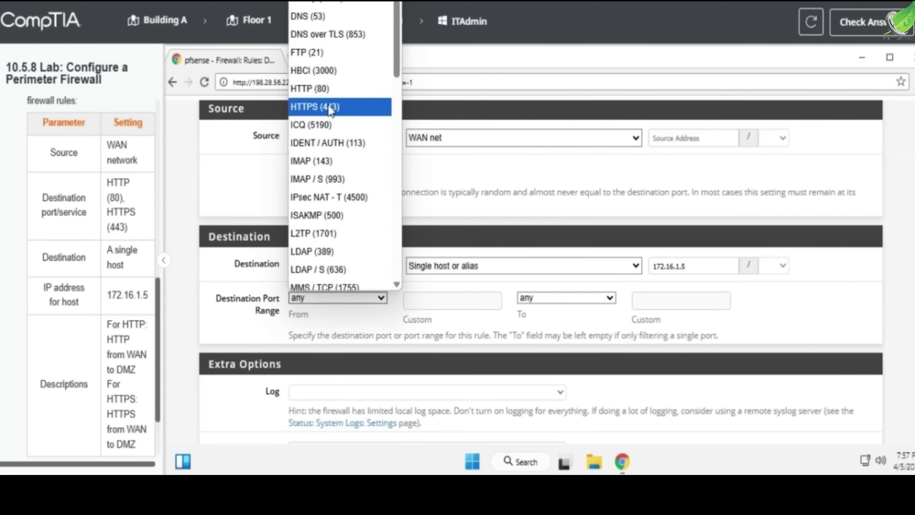
left_click(330, 109)
scroll(444, 315, "down", 3)
Describe the rule 'HTTPS from WAN to DMZ' and save it
left_click(418, 301)
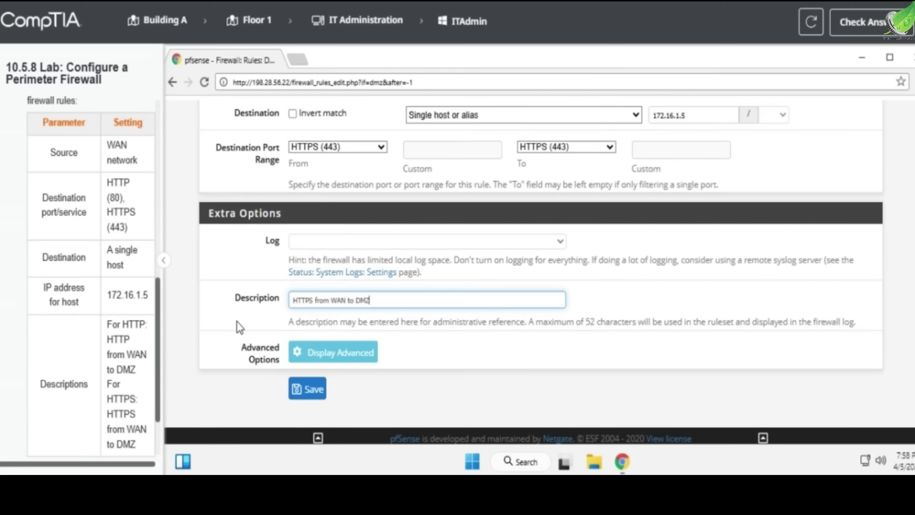
scroll(344, 373, "up", 5)
scroll(342, 367, "up", 3)
scroll(342, 367, "down", 7)
left_click(309, 389)
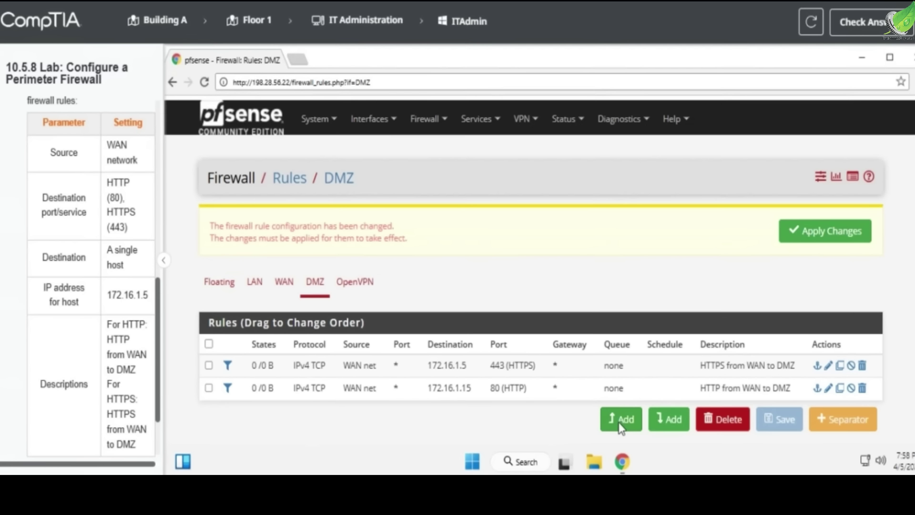
scroll(115, 322, "down", 3)
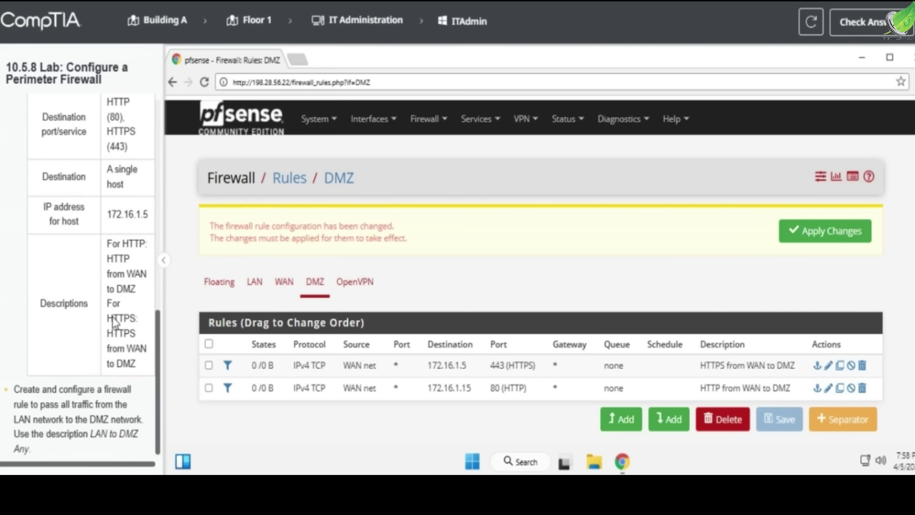
left_click_drag(15, 391, 100, 392)
left_click_drag(34, 409, 98, 406)
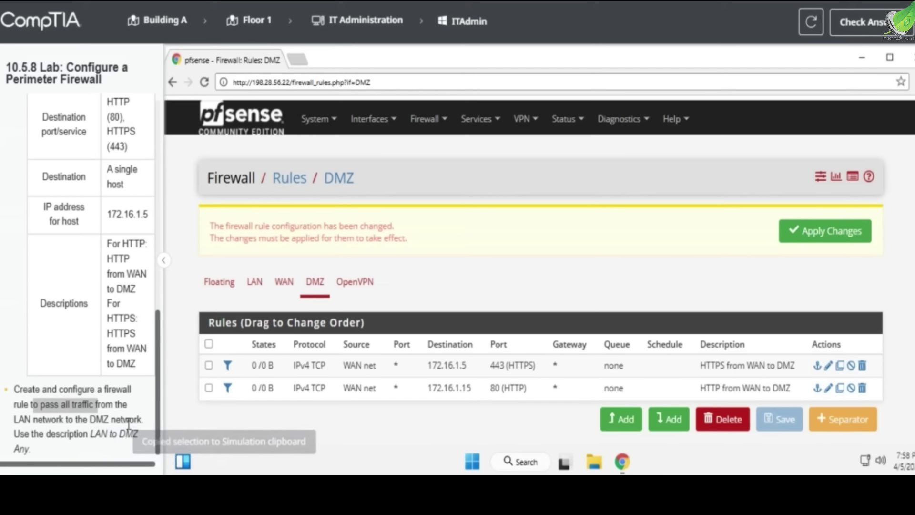
left_click_drag(90, 436, 128, 437)
left_click_drag(27, 404, 93, 404)
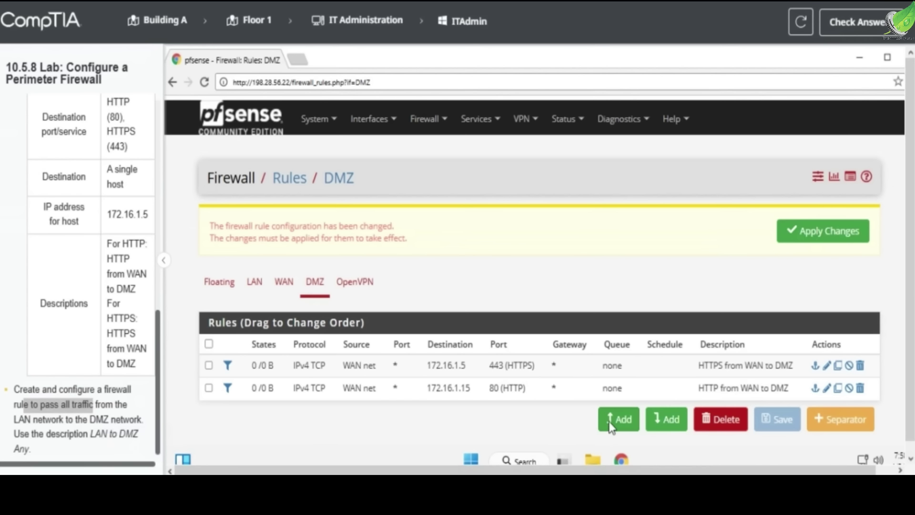
left_click(619, 418)
Set the new rule's protocol to any and its source to LAN net
scroll(348, 259, "down", 3)
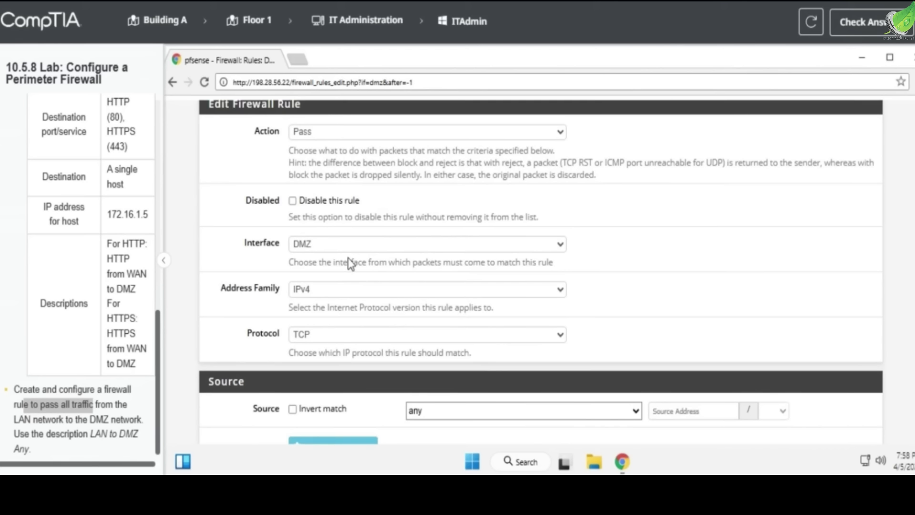
left_click(318, 325)
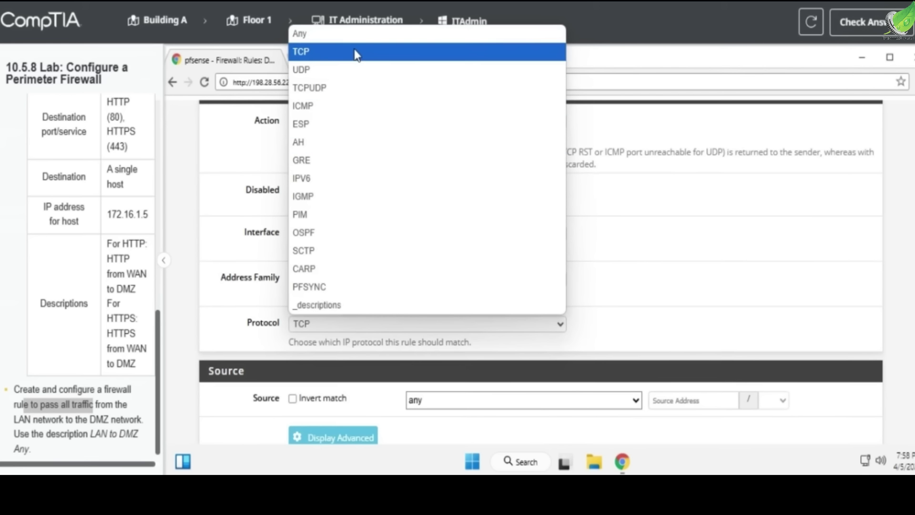
left_click(344, 36)
scroll(383, 362, "down", 2)
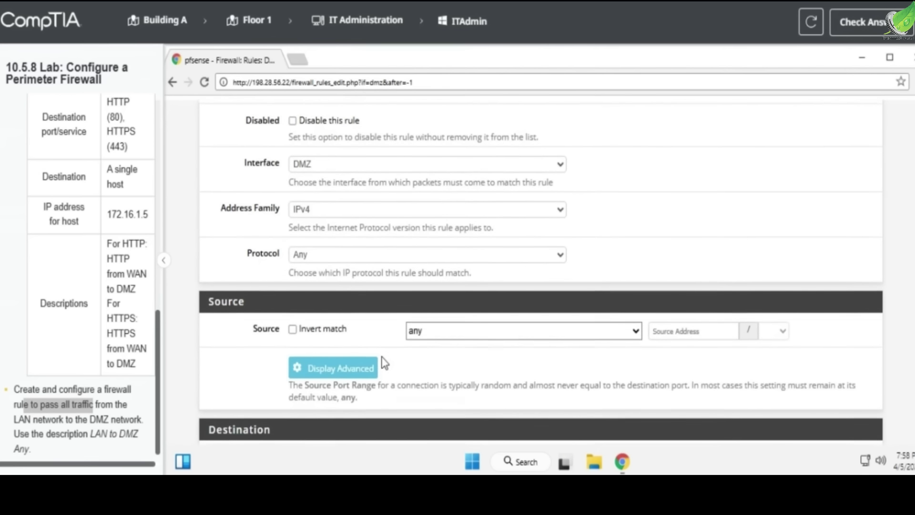
left_click(454, 334)
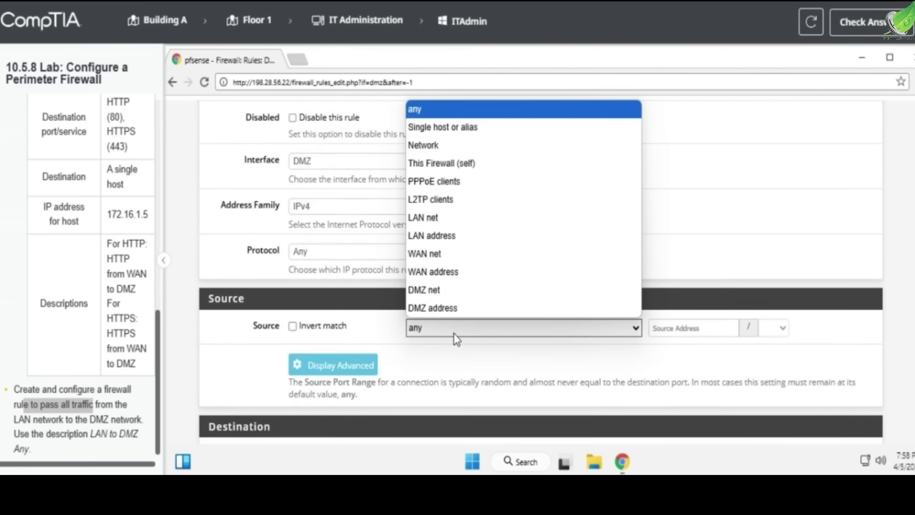
left_click(476, 132)
scroll(460, 314, "down", 2)
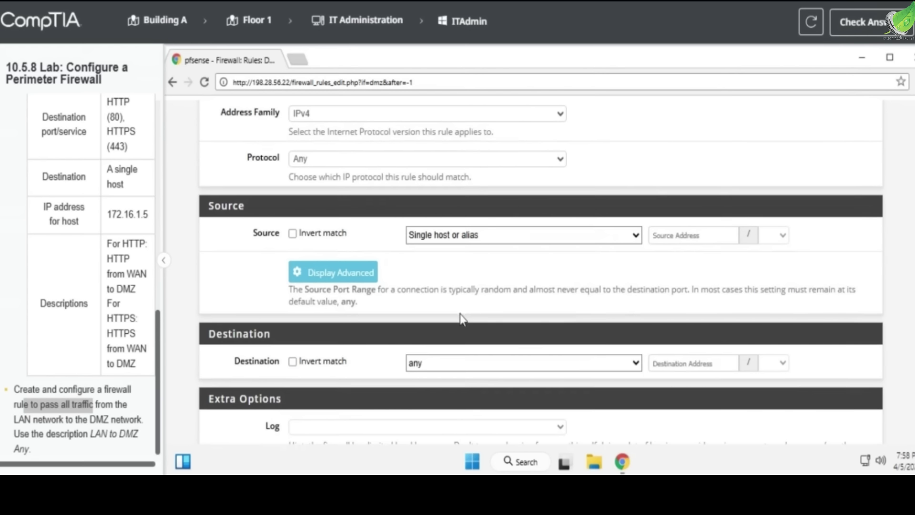
left_click(440, 239)
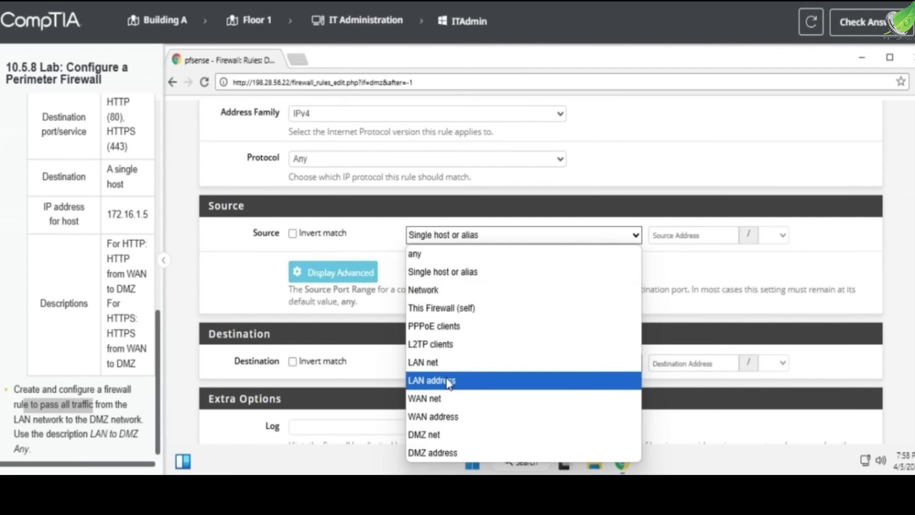
left_click(430, 366)
Set the destination to DMZ net, describe it 'LAN to DMZ Any', and save
left_click(437, 364)
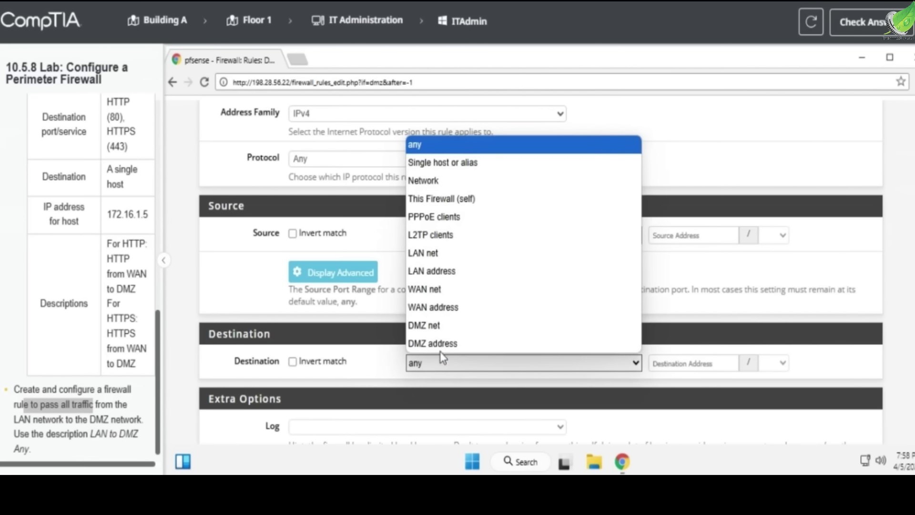
left_click(435, 328)
scroll(432, 349, "down", 4)
left_click(319, 310)
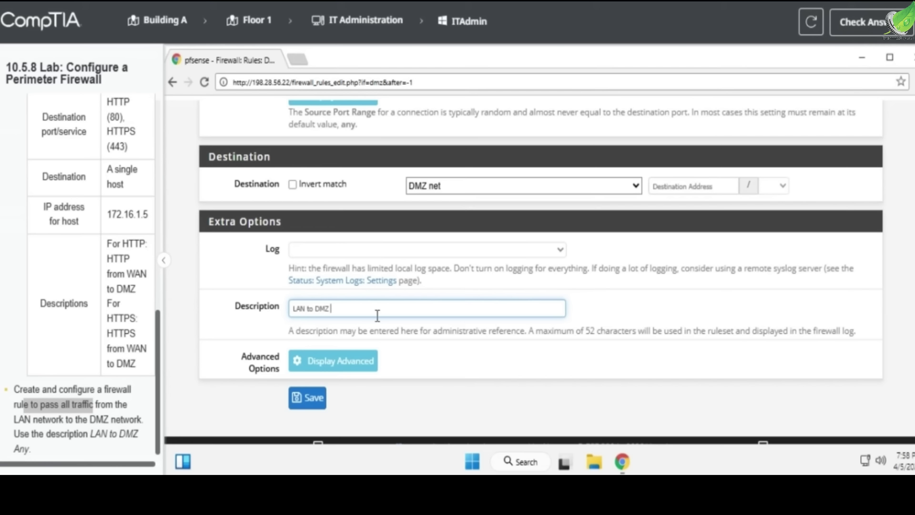
left_click(305, 398)
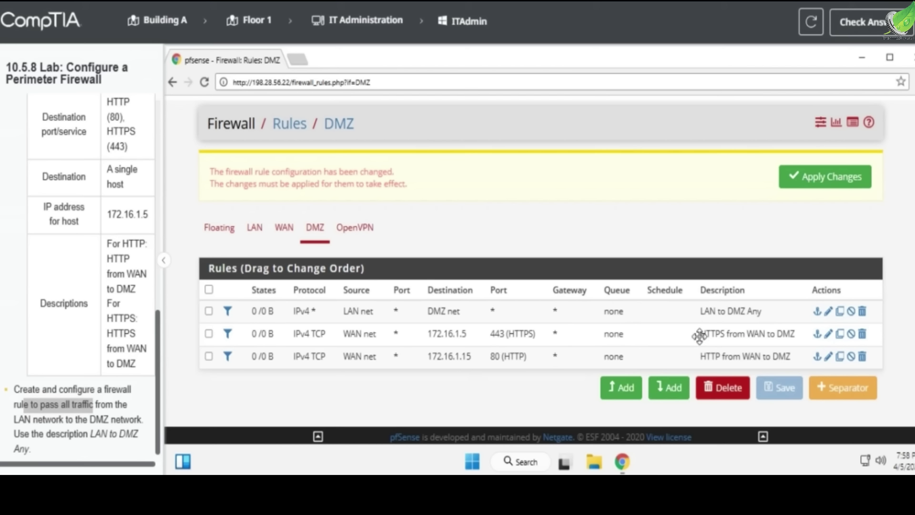
Apply the pending DMZ firewall rule changes
left_click(791, 177)
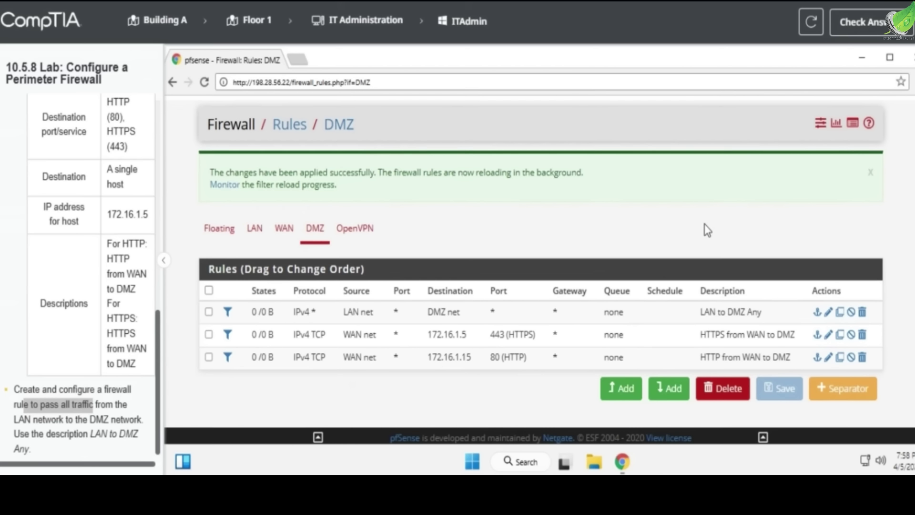
scroll(707, 231, "up", 1)
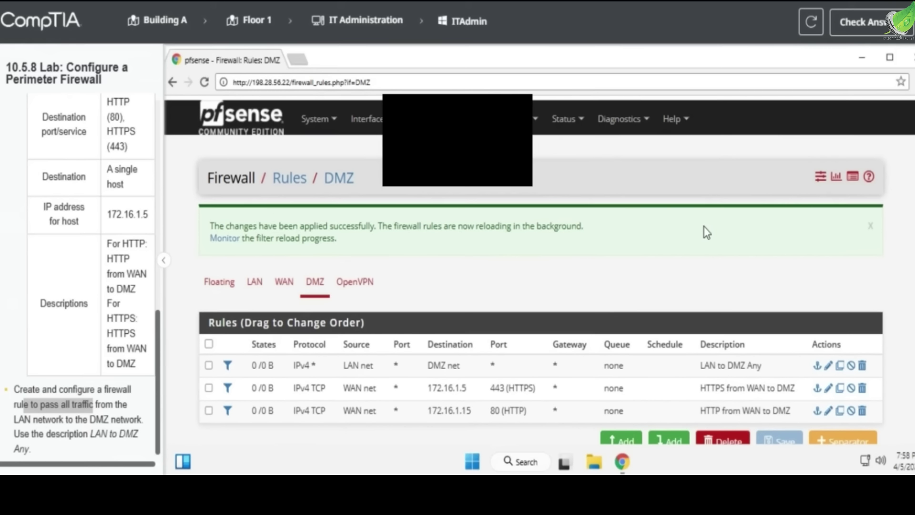
scroll(705, 228, "down", 1)
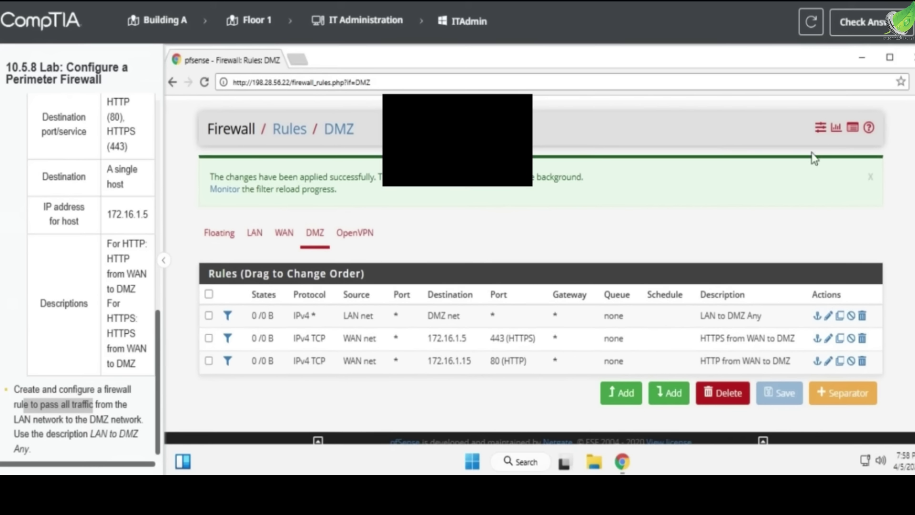
Check the lab score (67%), inspect the failed HTTP task, and keep working
left_click(884, 30)
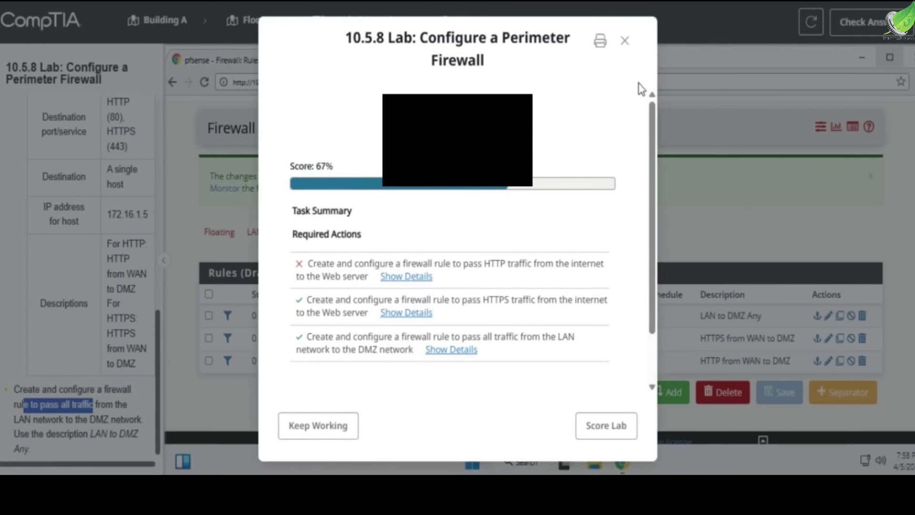
left_click(418, 278)
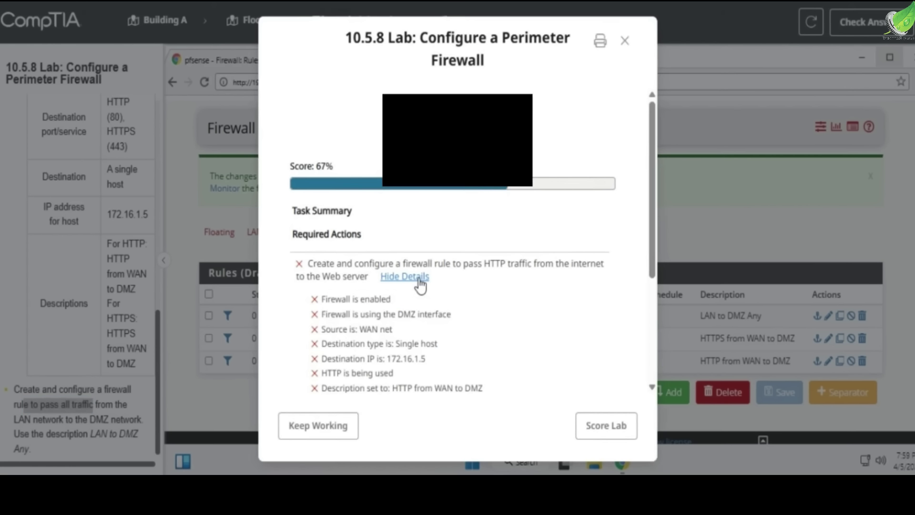
left_click(420, 283)
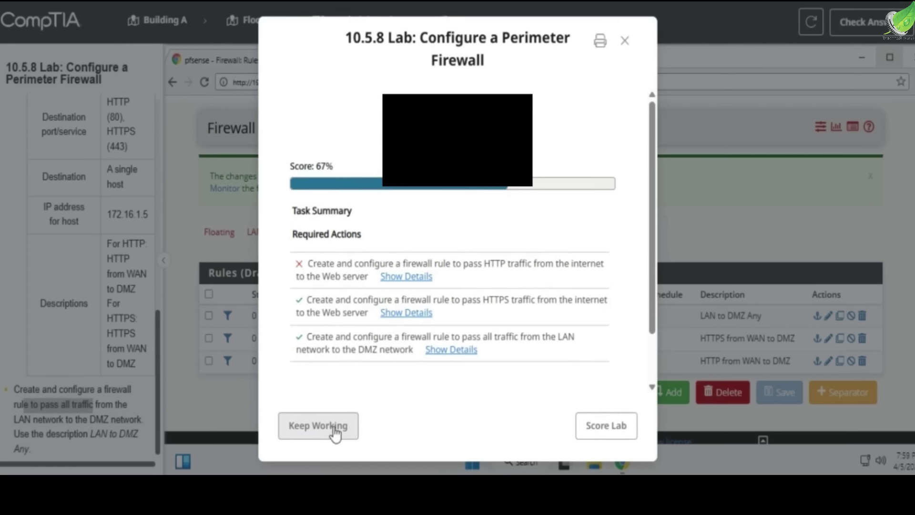
left_click(319, 425)
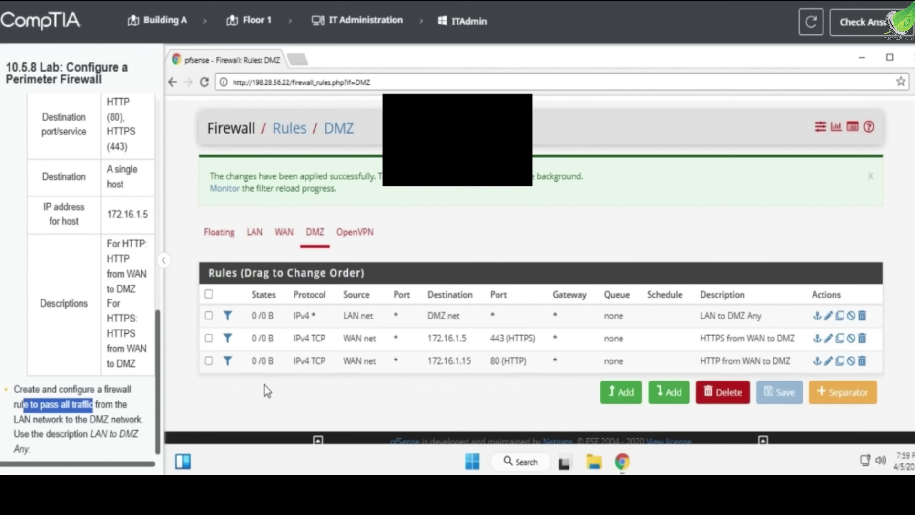
Open the 'HTTP from WAN to DMZ' rule for editing and scan its settings
left_click(829, 362)
scroll(538, 340, "down", 6)
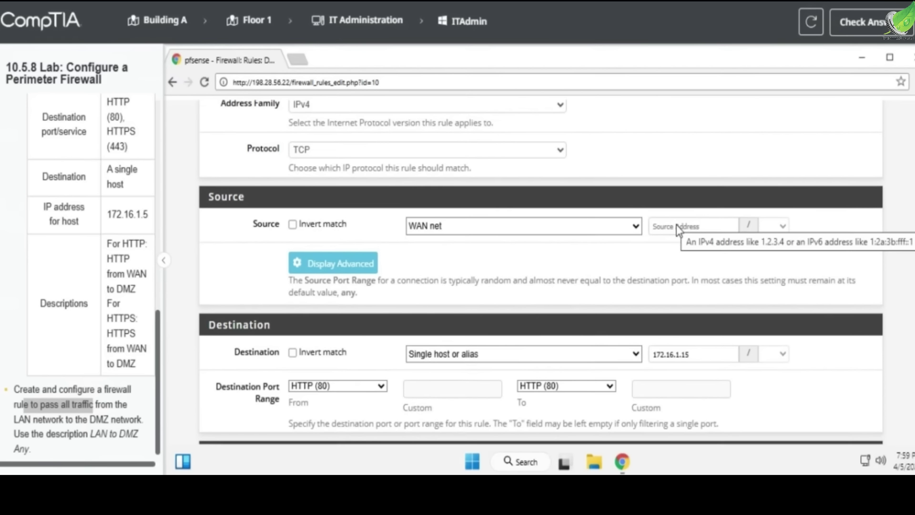
scroll(603, 312, "down", 3)
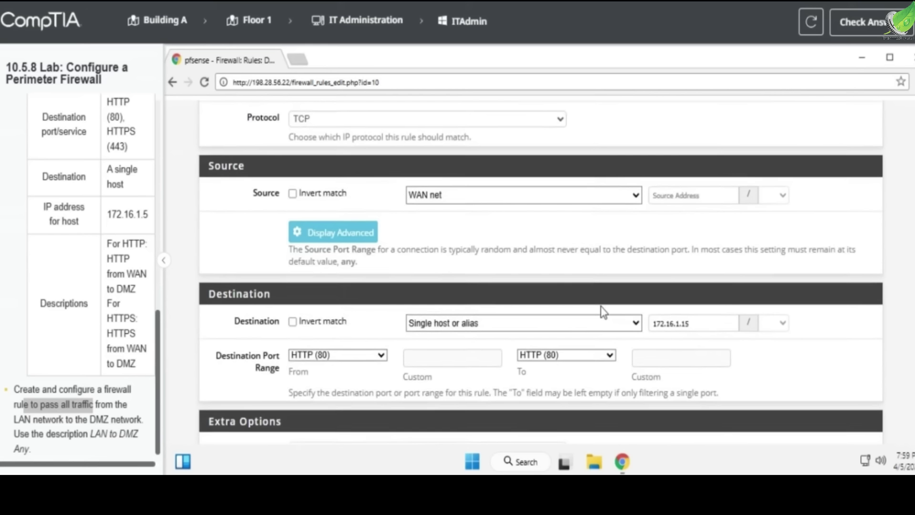
scroll(602, 312, "down", 4)
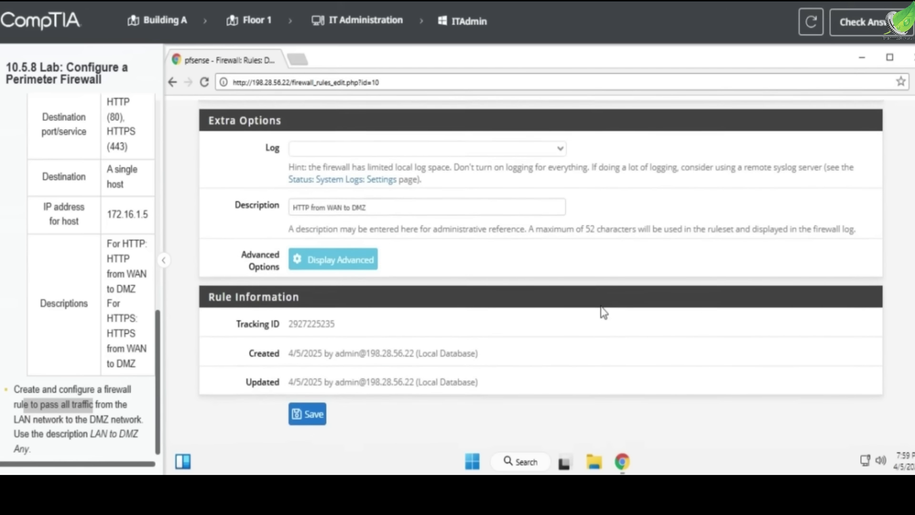
scroll(603, 312, "up", 3)
scroll(602, 312, "up", 1)
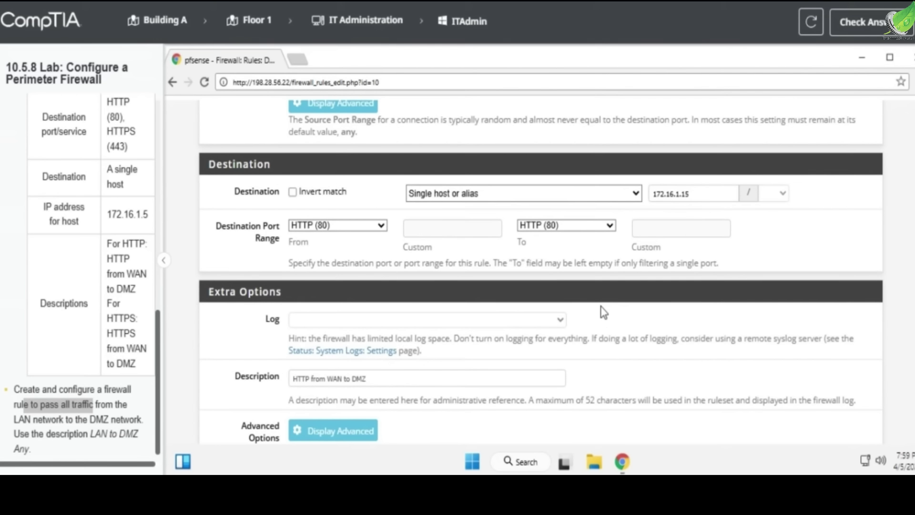
scroll(603, 312, "up", 3)
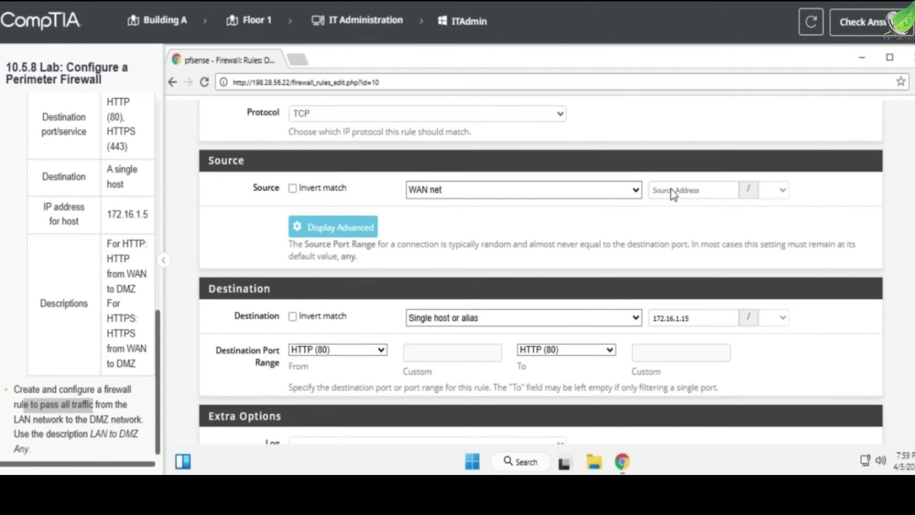
scroll(614, 207, "up", 4)
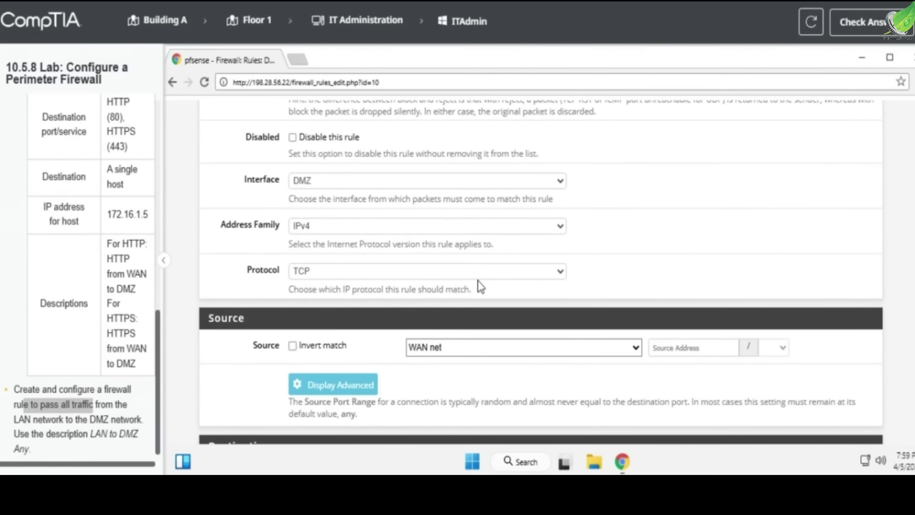
Keep the source as WAN net and select the 172.16.1.15 destination address to correct it
left_click(465, 348)
left_click(463, 344)
scroll(408, 380, "down", 2)
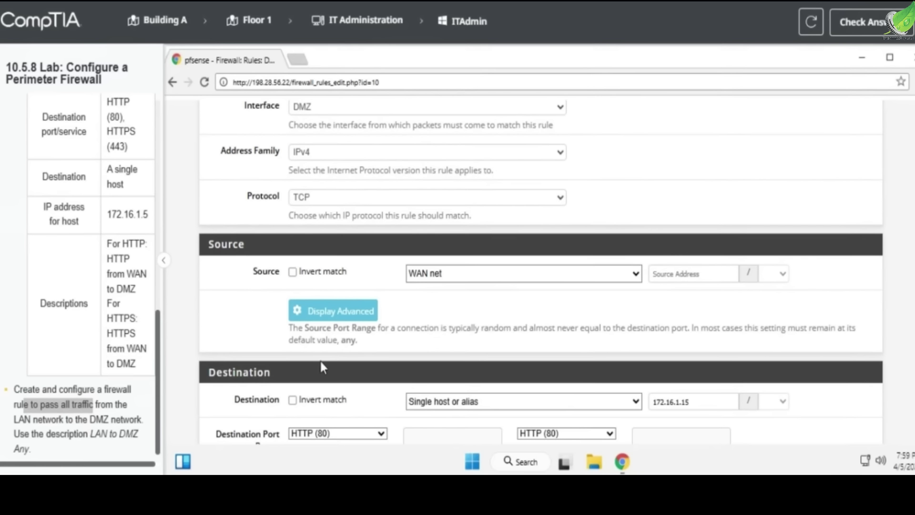
scroll(129, 337, "up", 2)
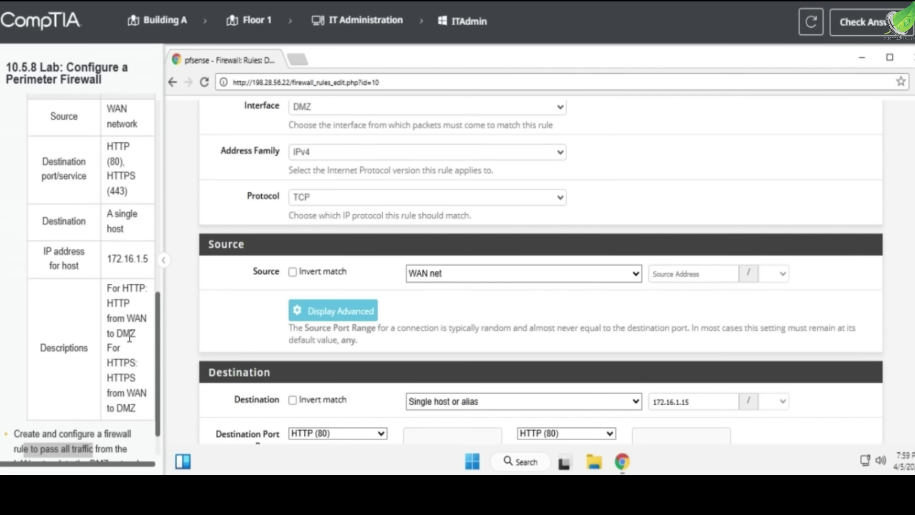
scroll(224, 345, "up", 4)
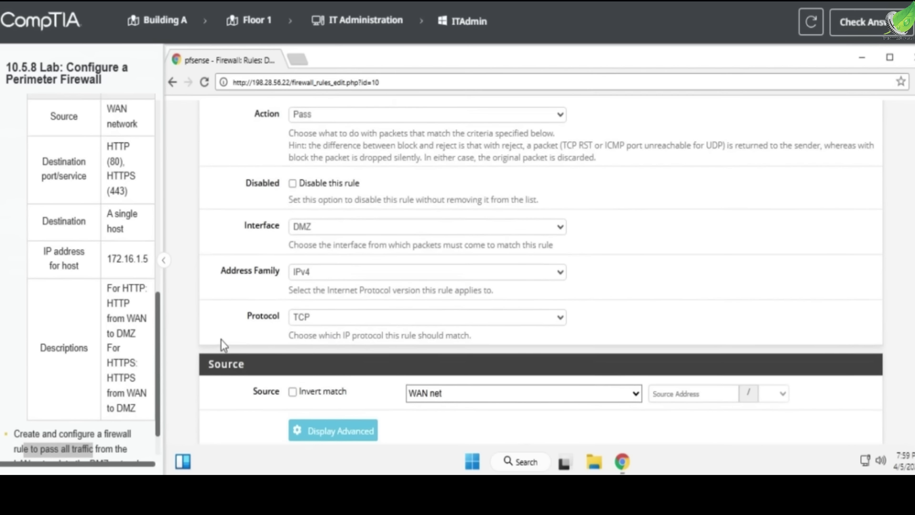
scroll(224, 345, "up", 1)
scroll(224, 346, "down", 6)
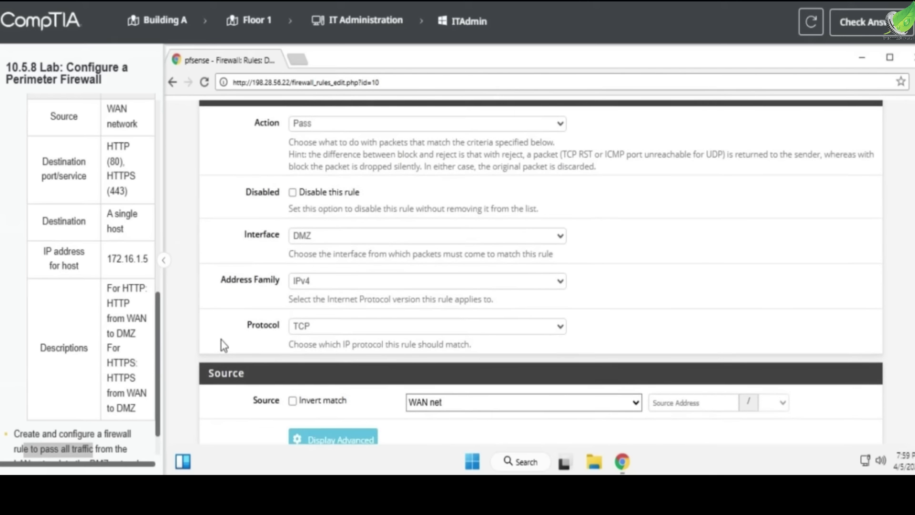
scroll(227, 337, "down", 6)
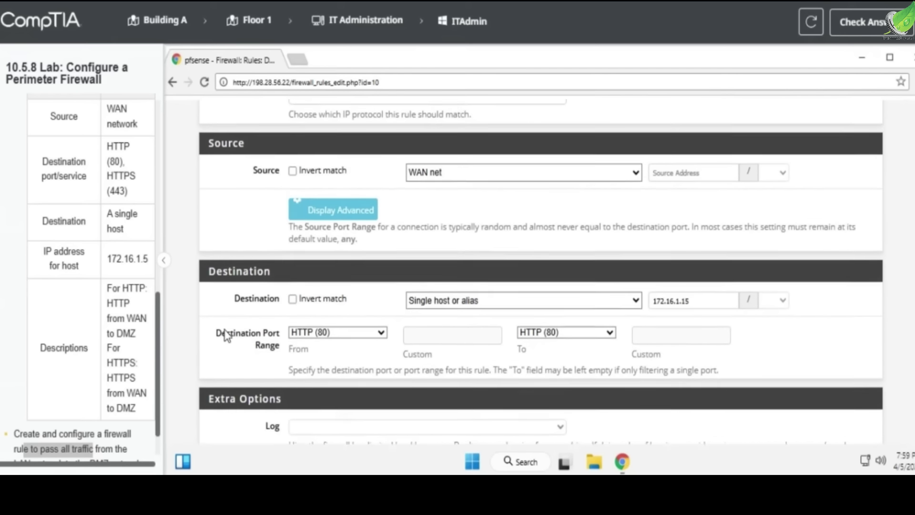
scroll(226, 336, "down", 2)
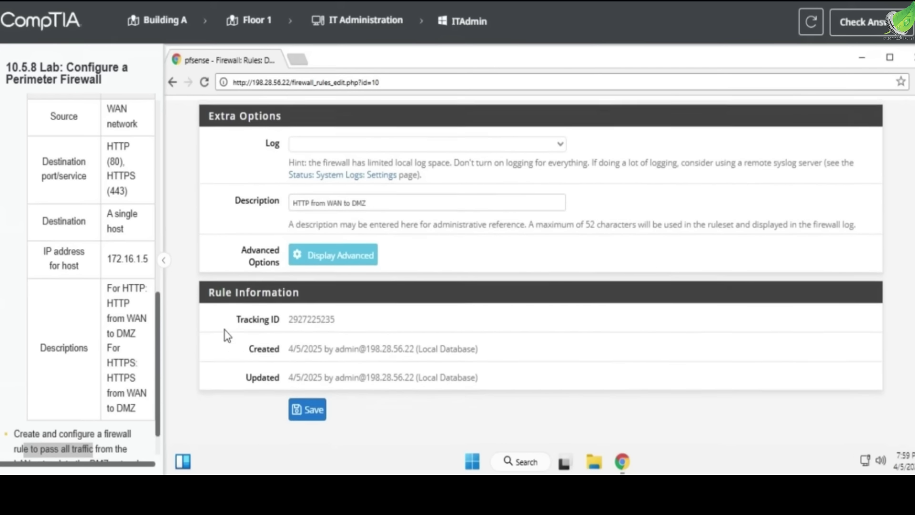
scroll(98, 359, "down", 1)
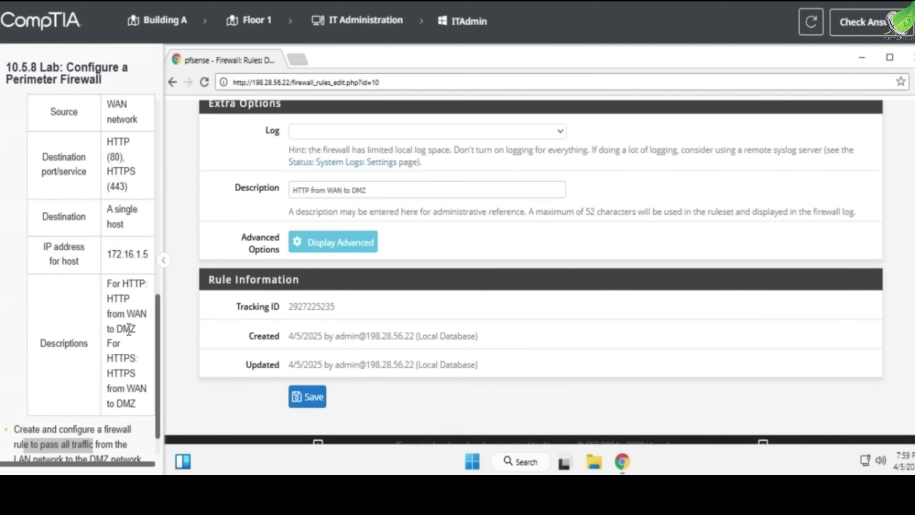
scroll(128, 329, "down", 2)
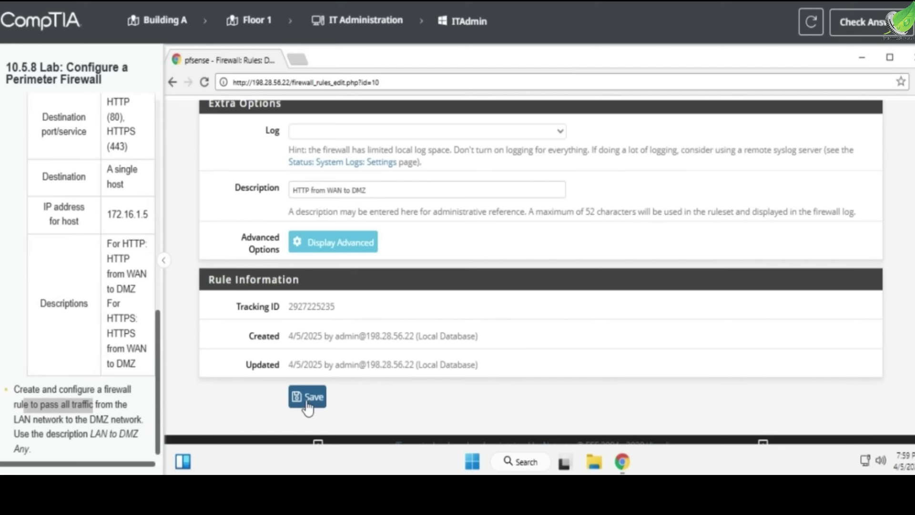
scroll(337, 374, "up", 4)
scroll(337, 374, "up", 2)
scroll(413, 403, "down", 1)
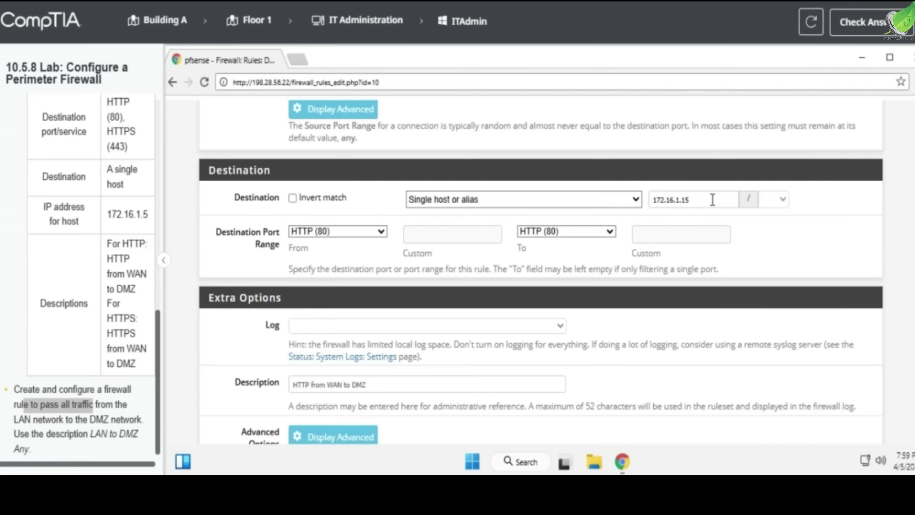
left_click(686, 198)
Save the HTTP rule with destination 172.16.1.5, apply changes, and recheck the score
scroll(681, 256, "down", 5)
left_click(313, 394)
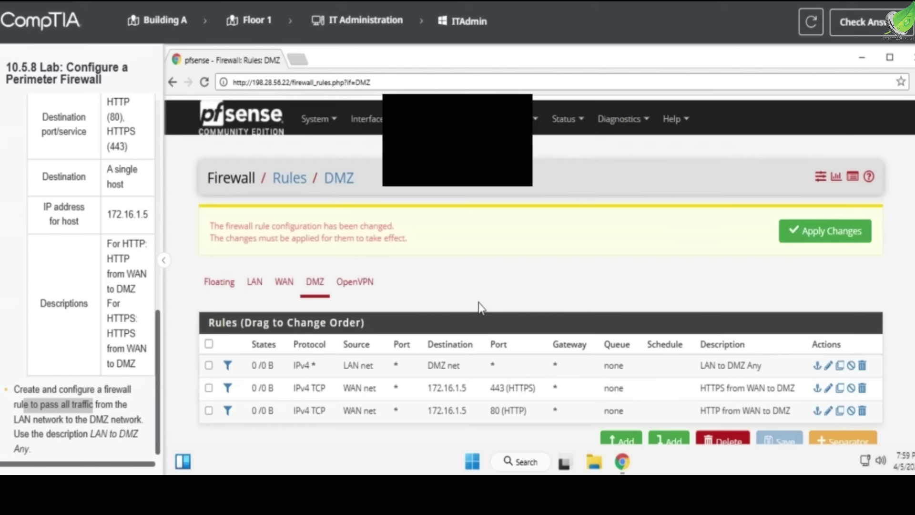
left_click(820, 227)
left_click(906, 37)
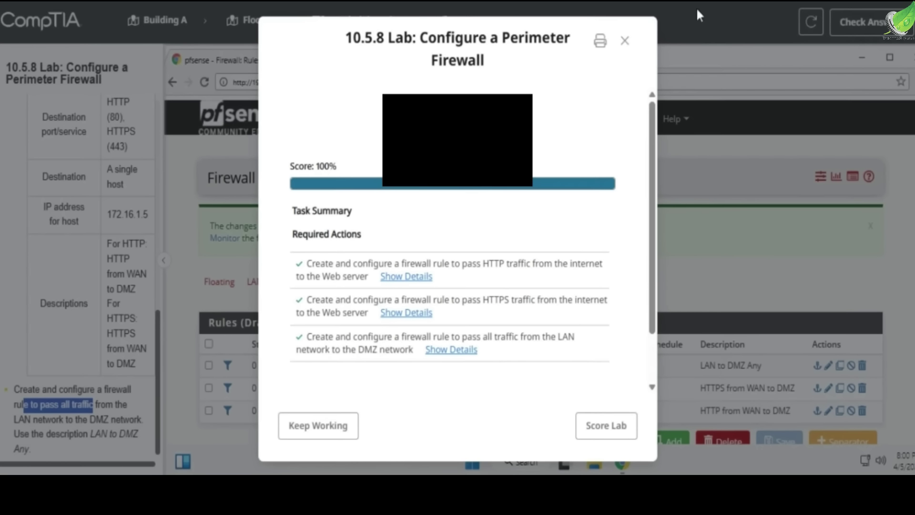